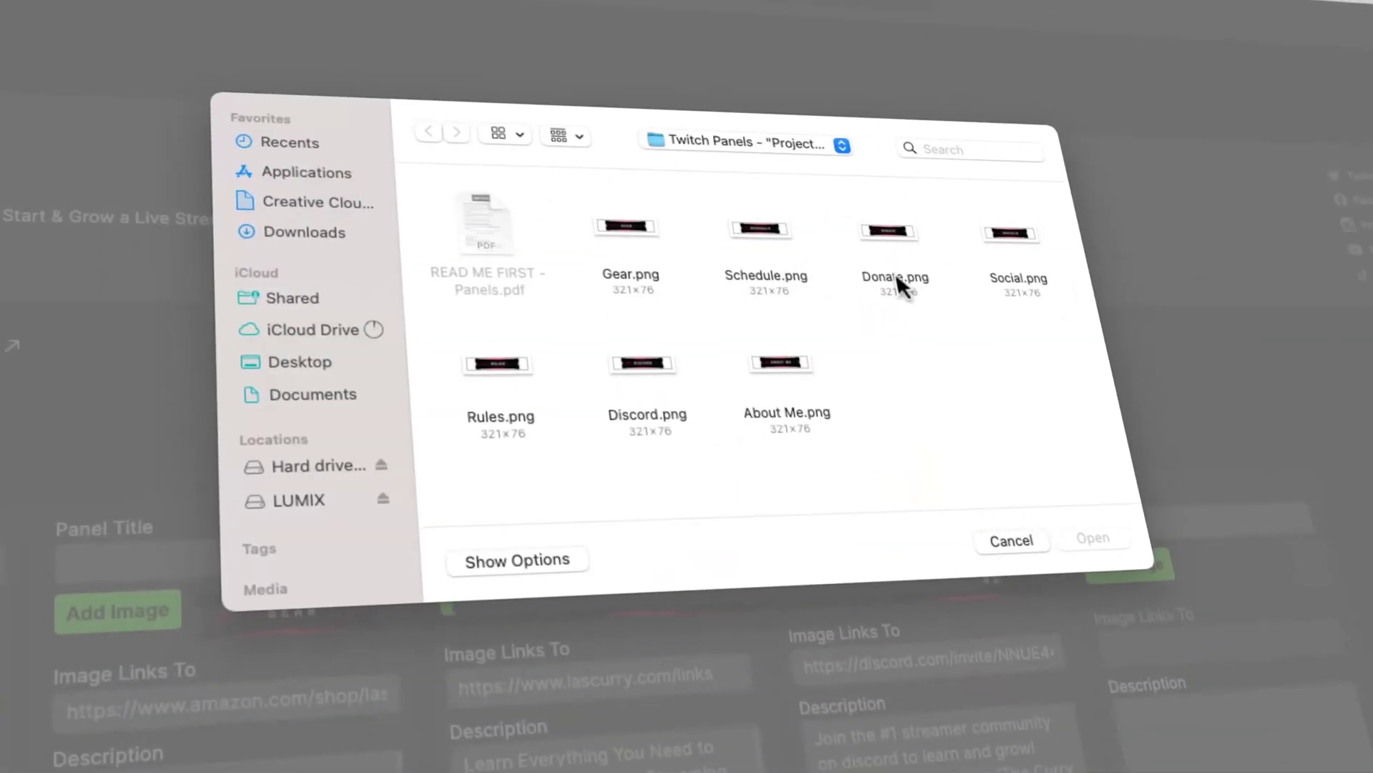
# Step: Scroll down to the Kick channel's existing About panels, then bring up the PayPal.Me page
pyautogui.doubleClick(899, 285)
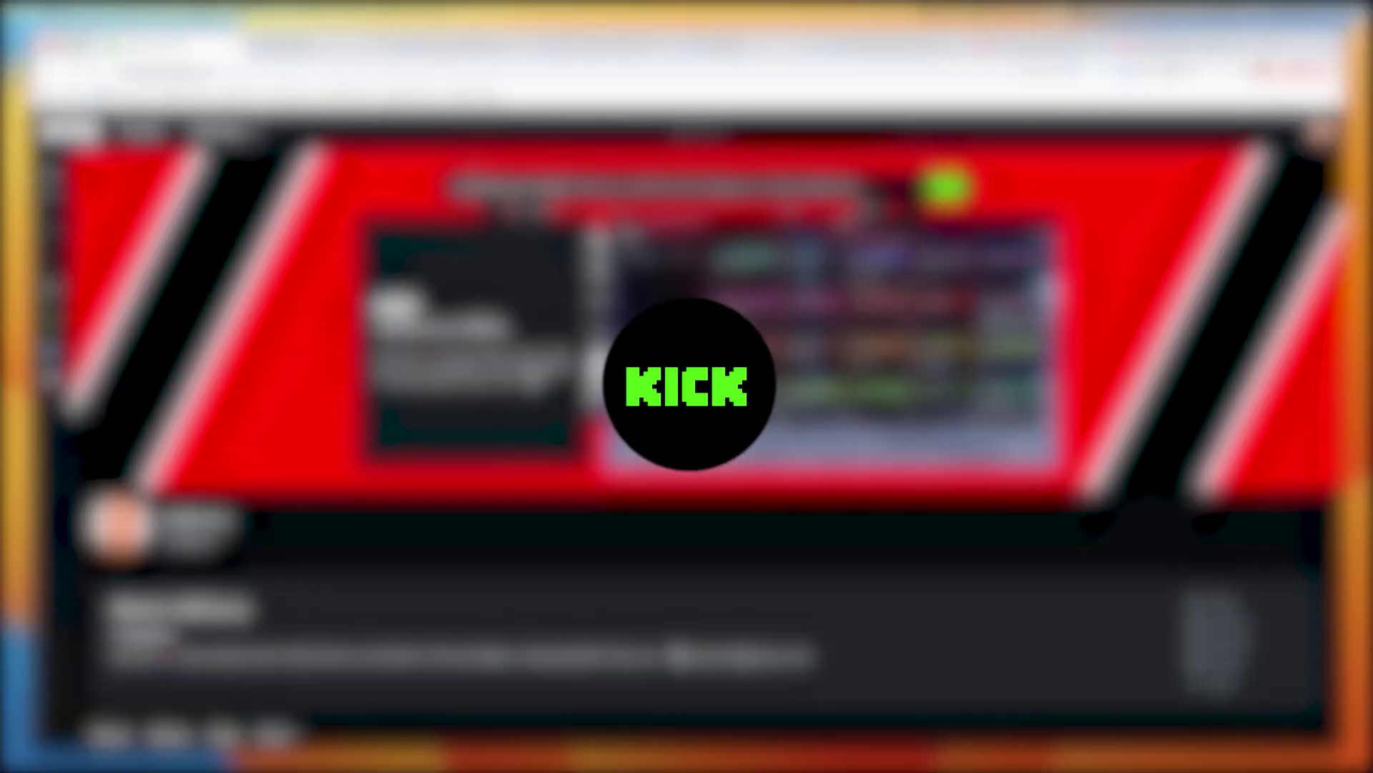
pyautogui.scroll(-1, 531, 473)
pyautogui.scroll(-4, 531, 474)
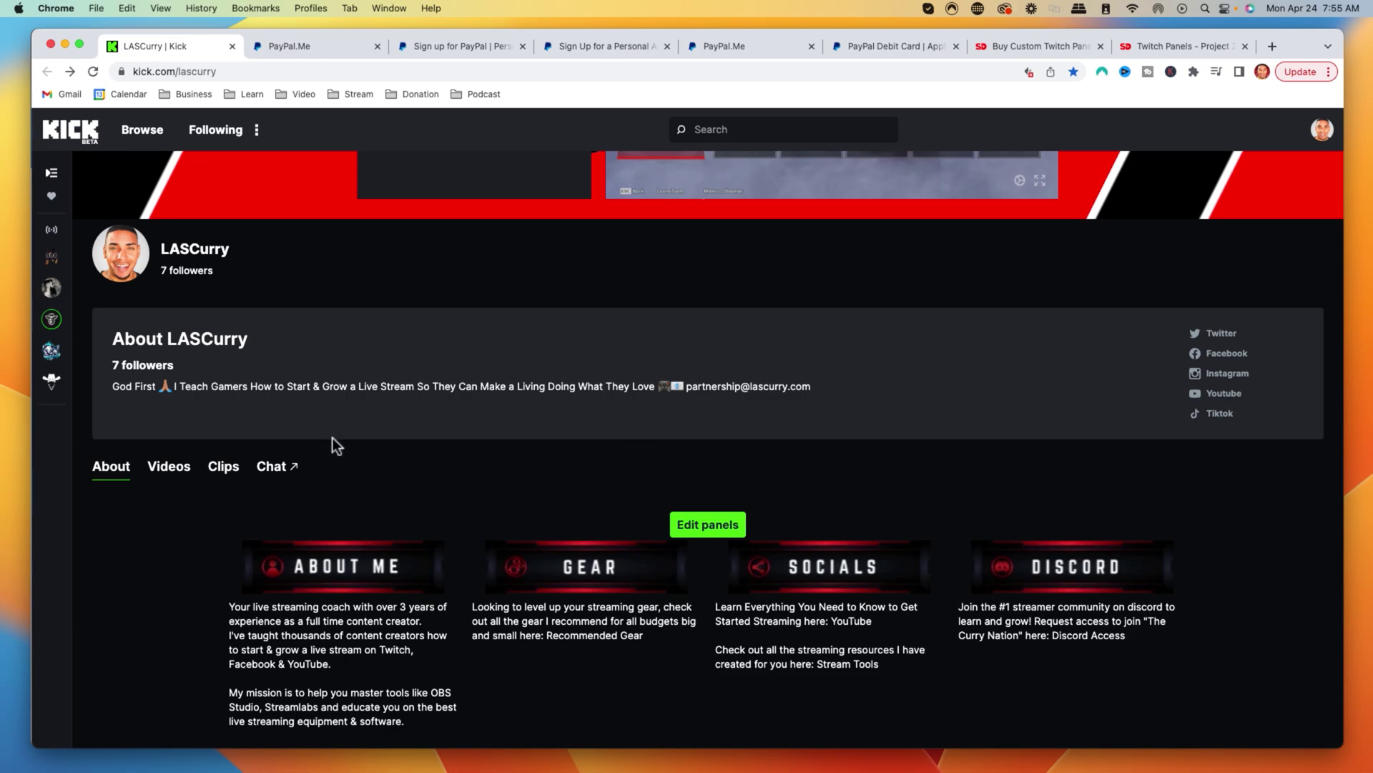
pyautogui.click(291, 46)
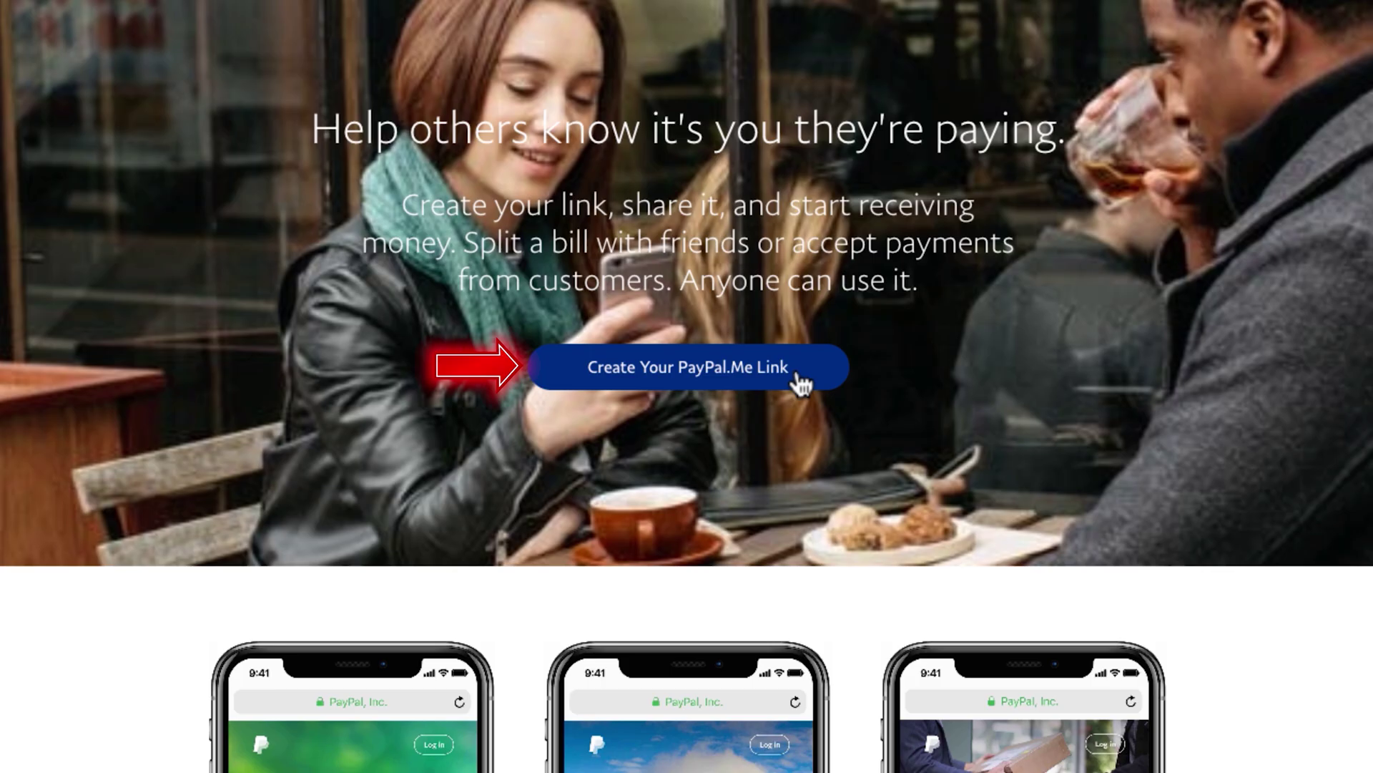
# Step: Begin creating a personal PayPal.Me link, then go to the existing PayPal.Me Edit your profile page
pyautogui.click(762, 389)
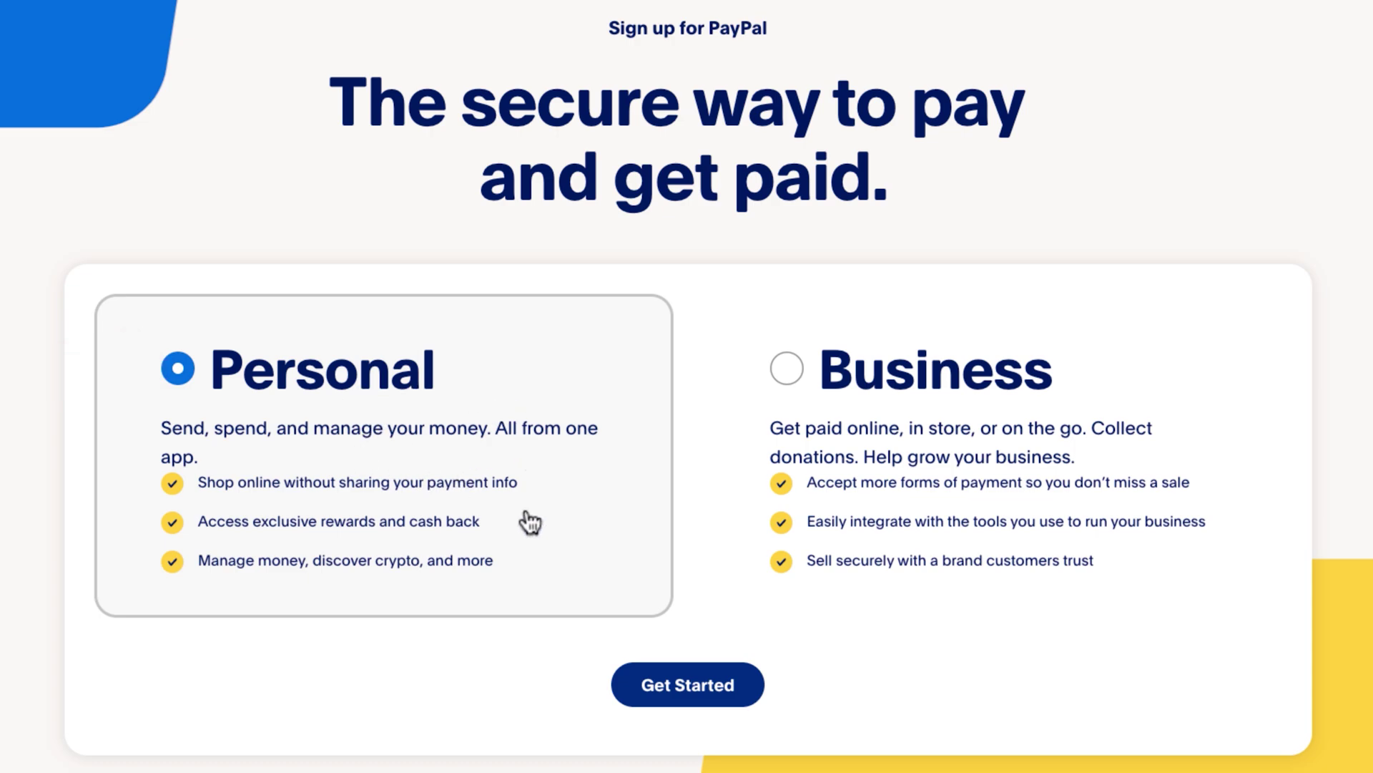
pyautogui.click(683, 690)
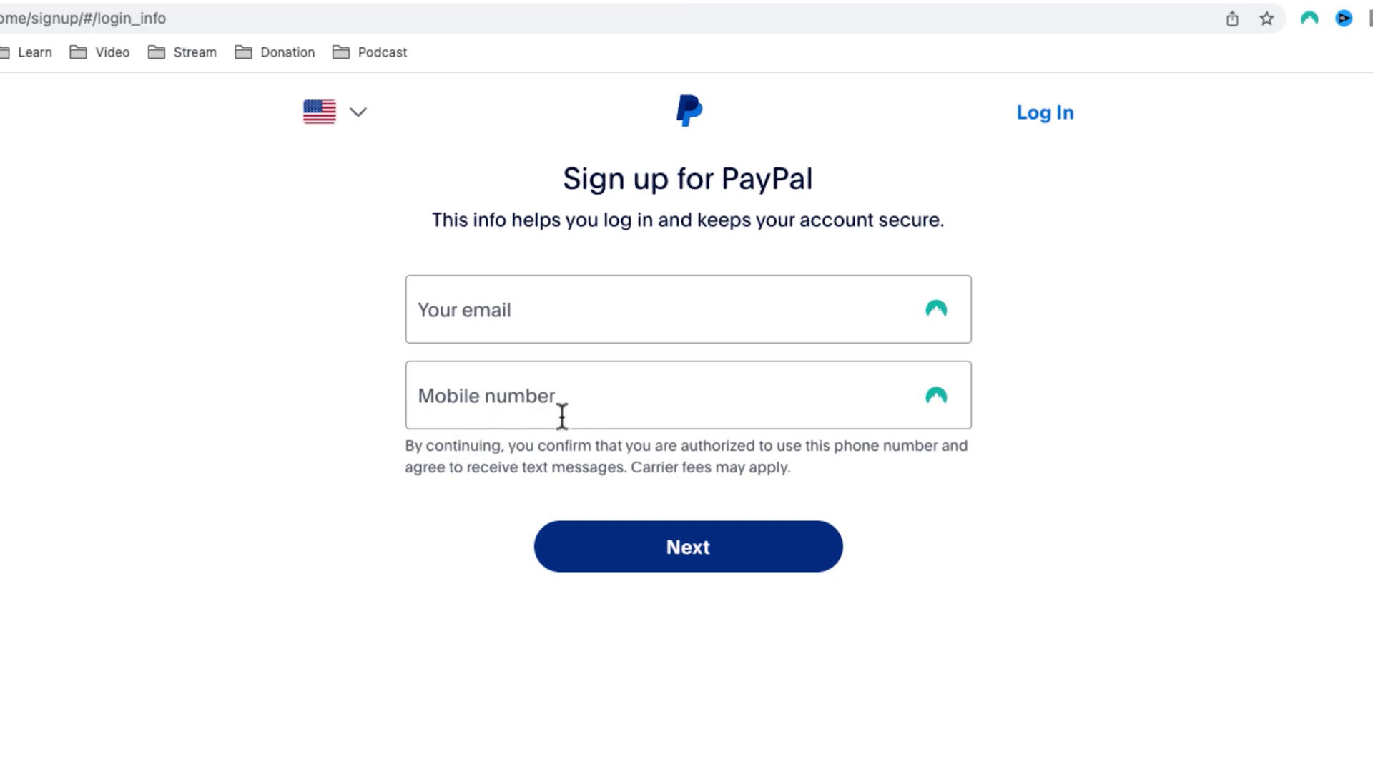
pyautogui.click(727, 49)
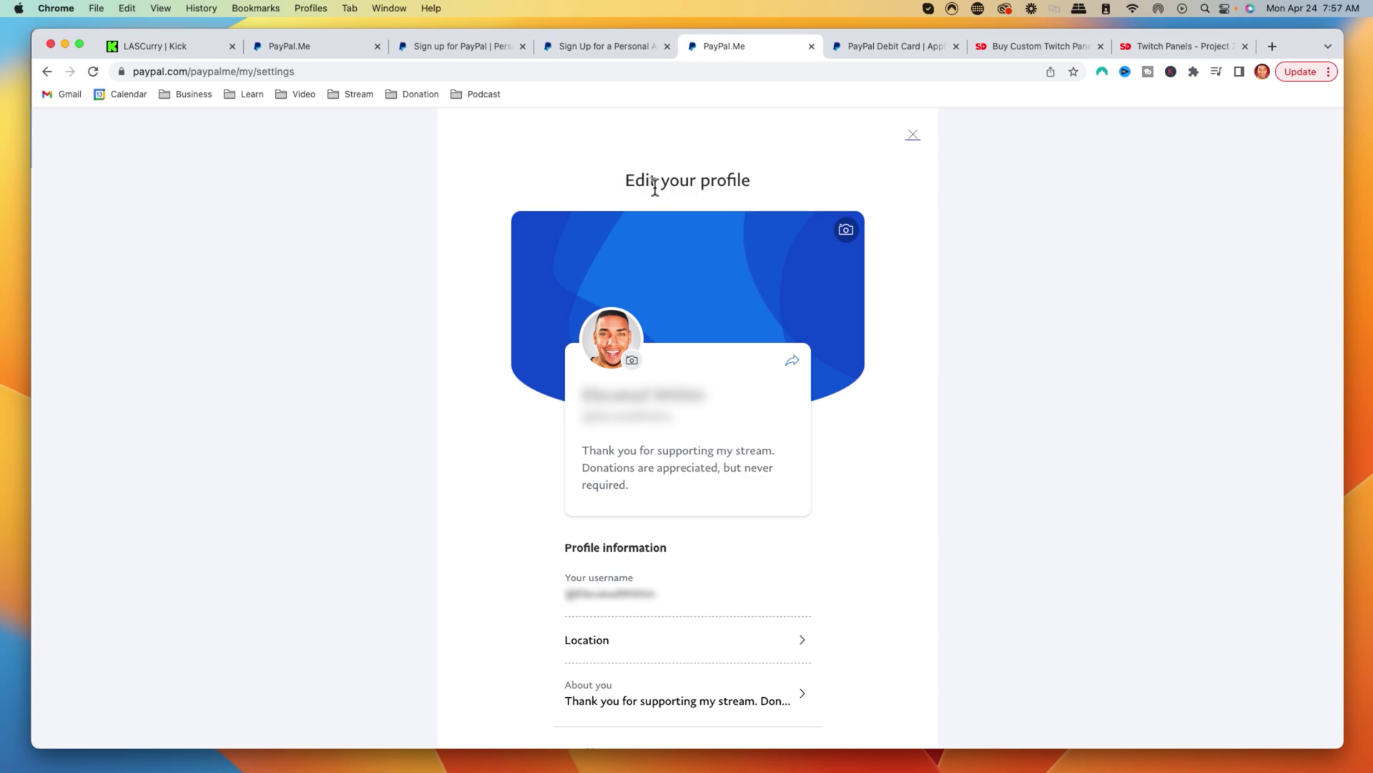
# Step: Look over the PayPal.Me profile and copy its link from the share options
pyautogui.scroll(-3, 659, 194)
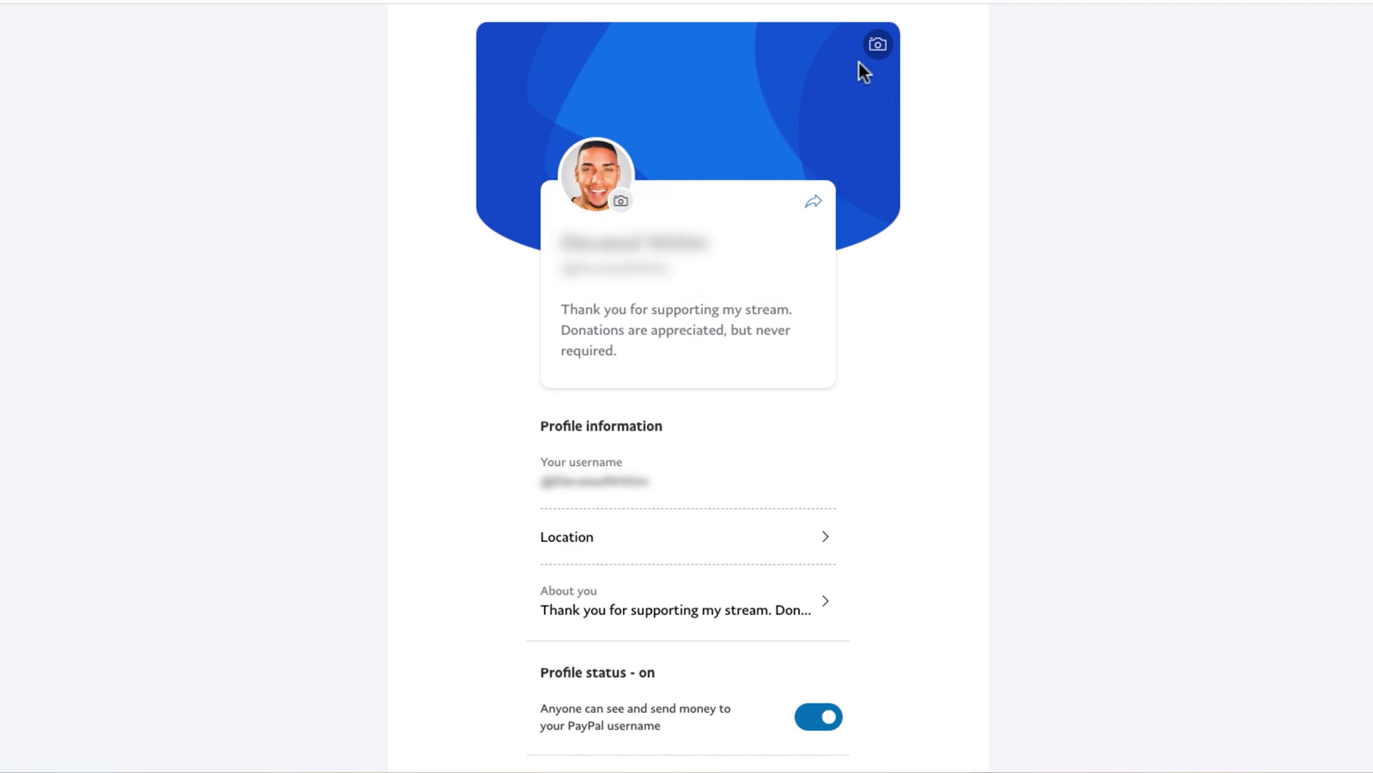
pyautogui.scroll(-1, 613, 294)
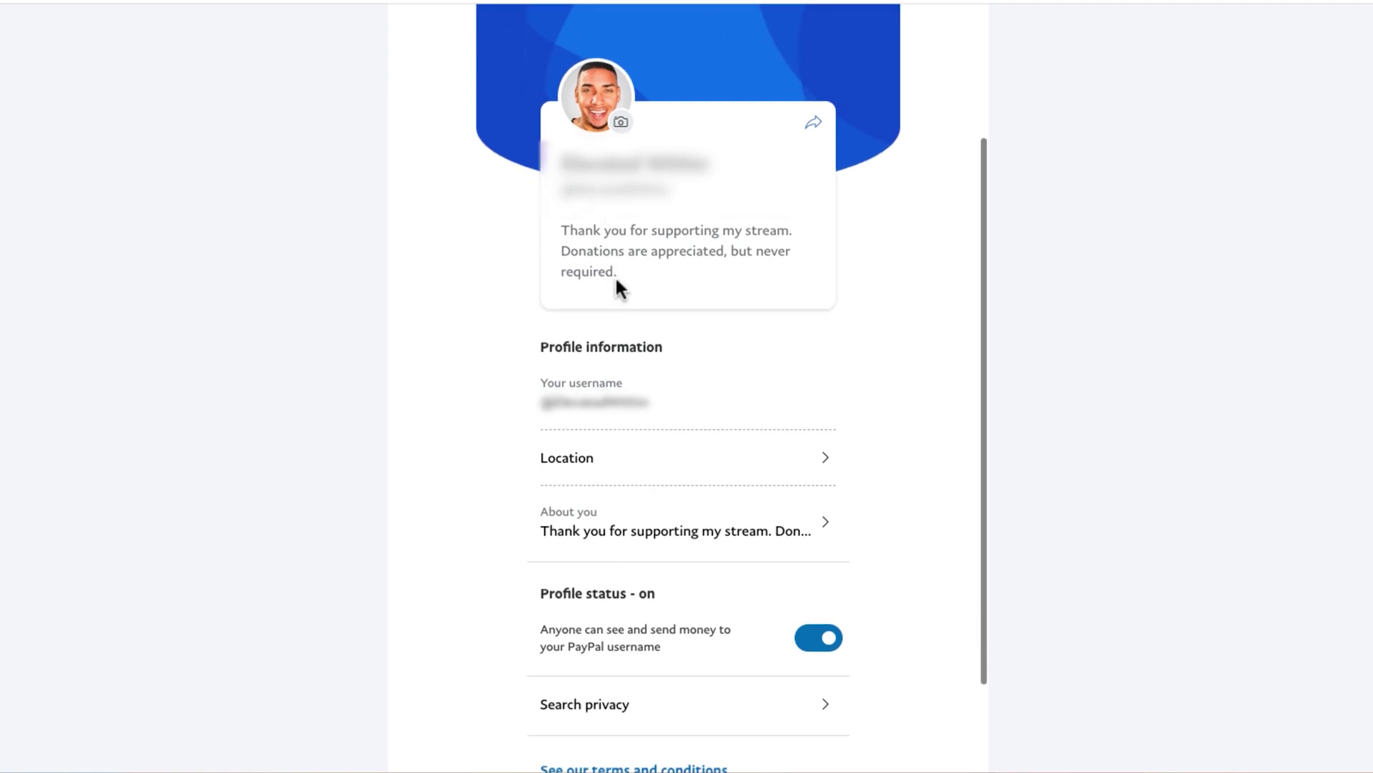
pyautogui.scroll(1, 667, 398)
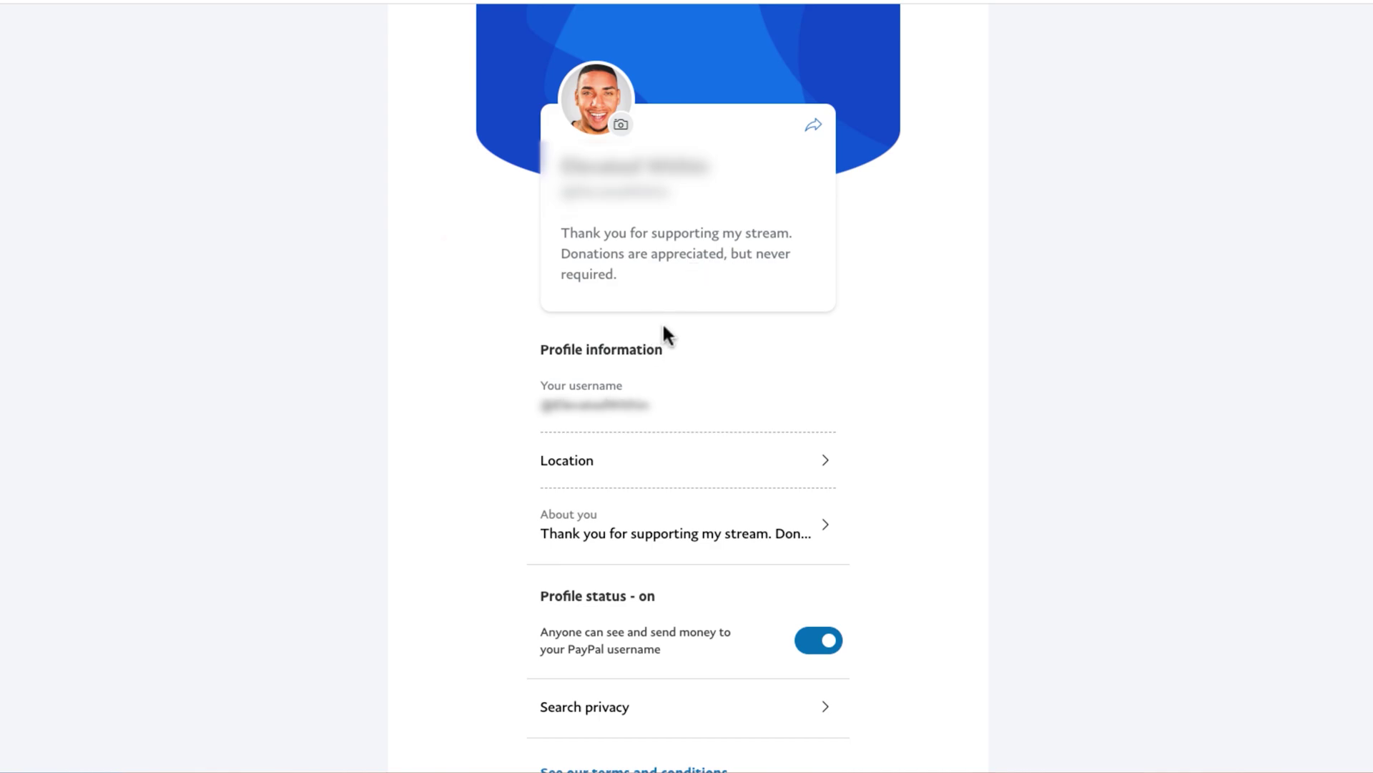
pyautogui.scroll(-2, 662, 331)
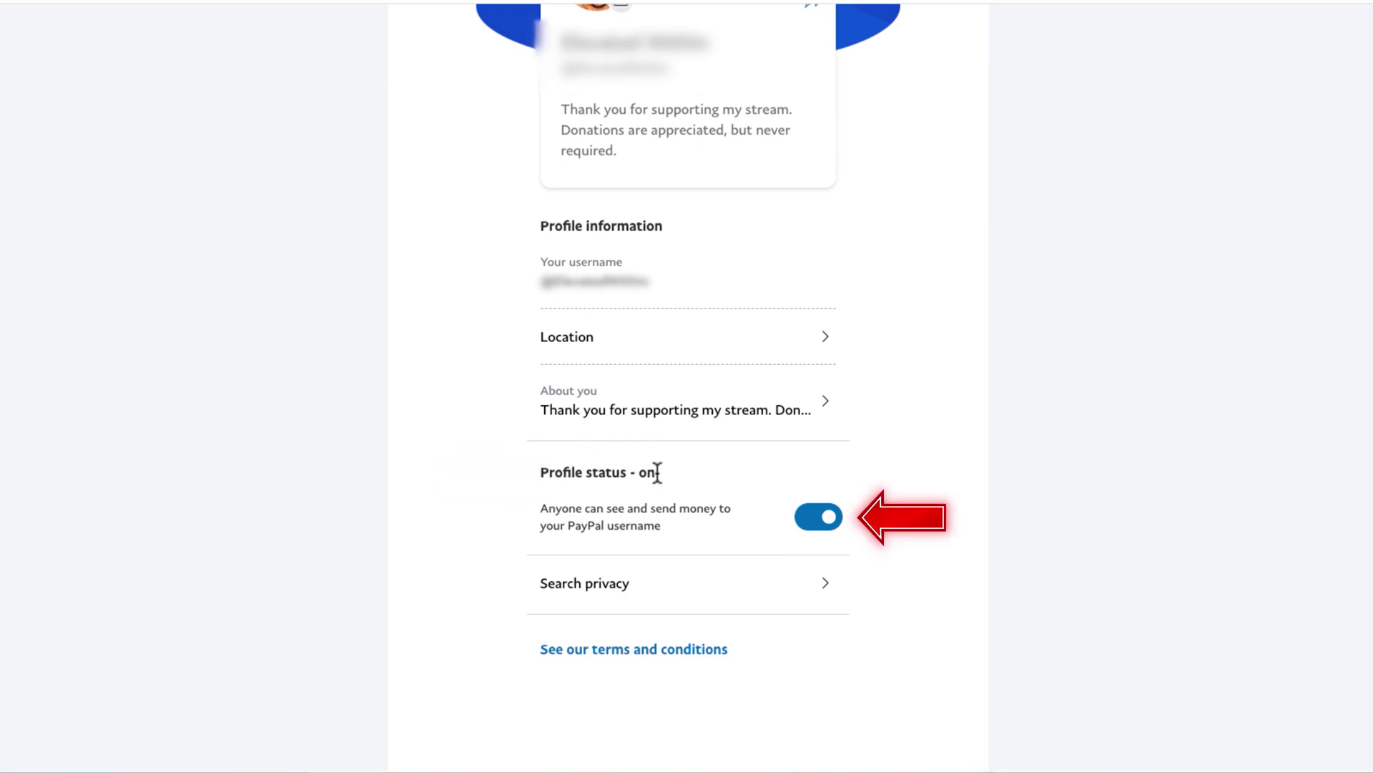
pyautogui.scroll(3, 711, 506)
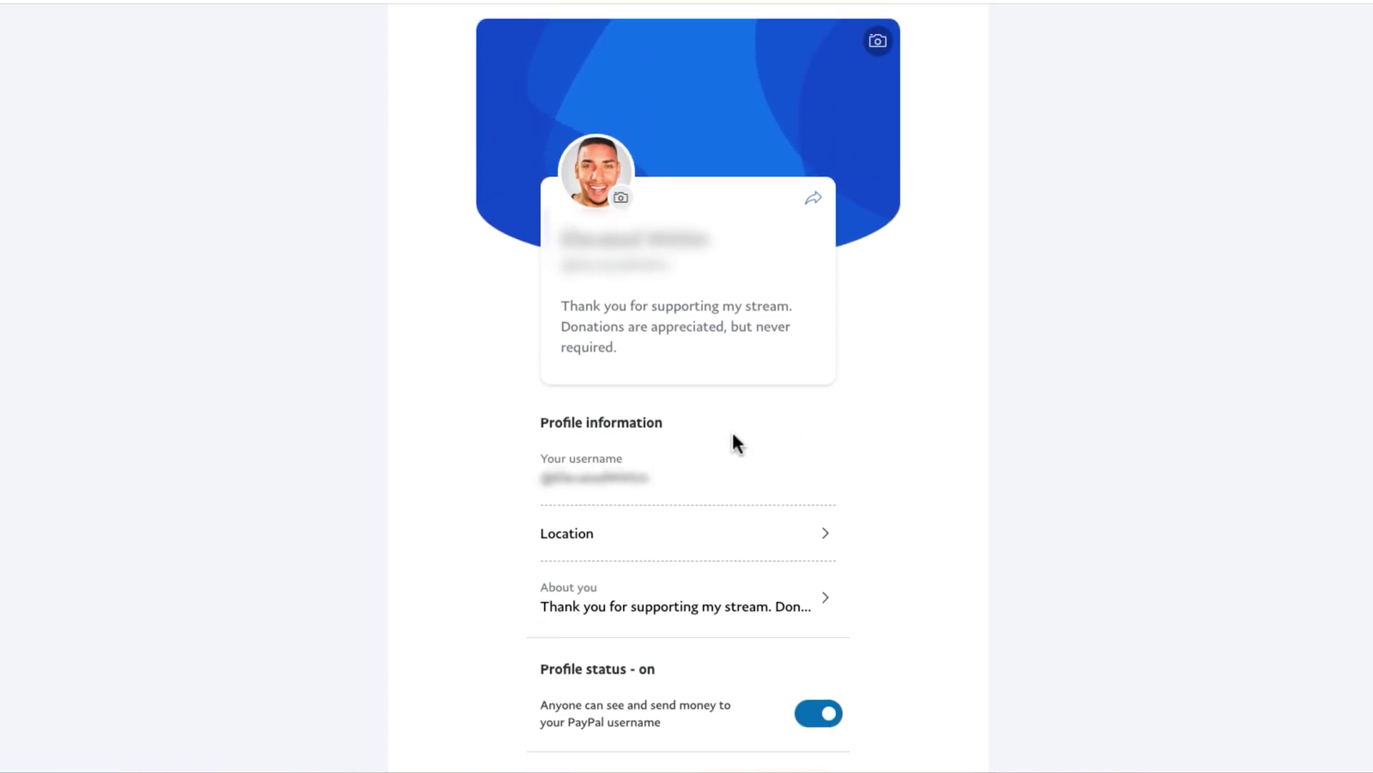
pyautogui.click(814, 185)
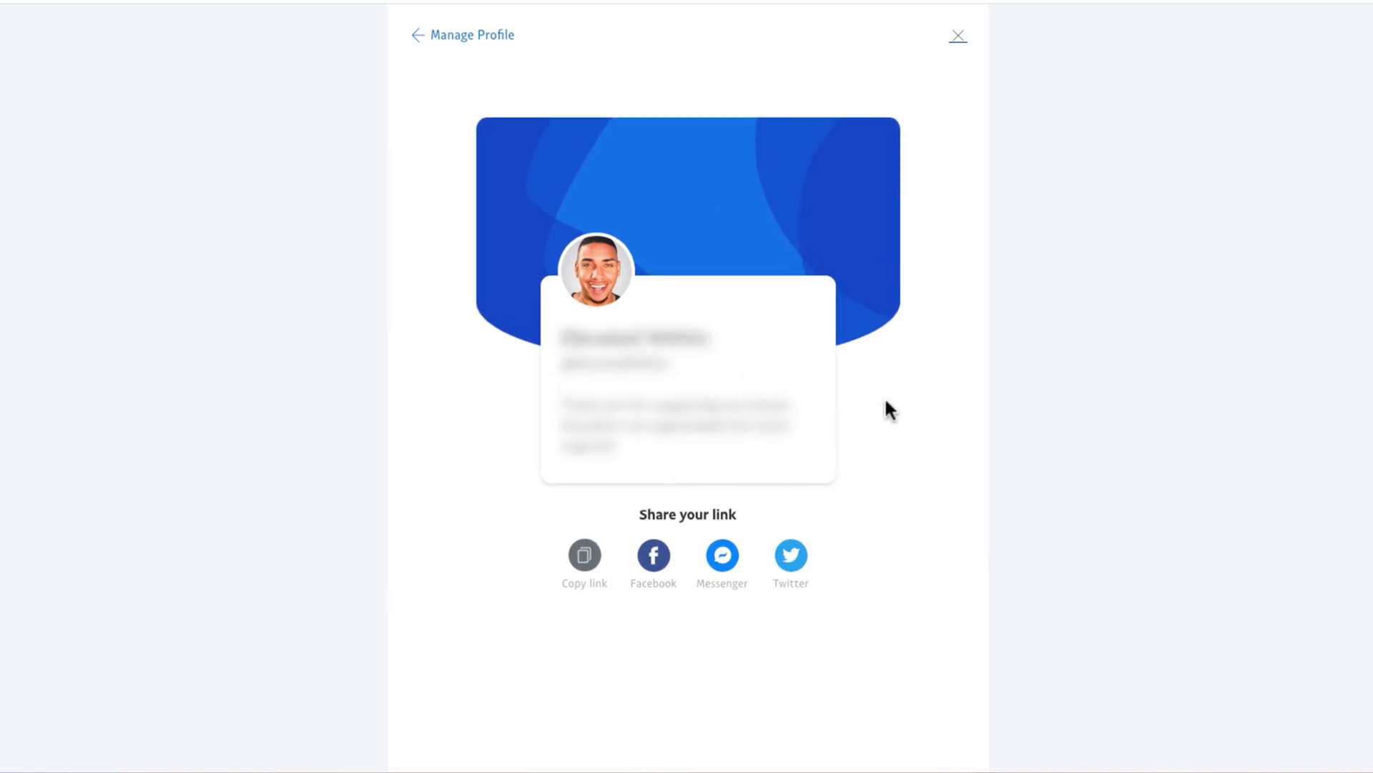
pyautogui.click(585, 557)
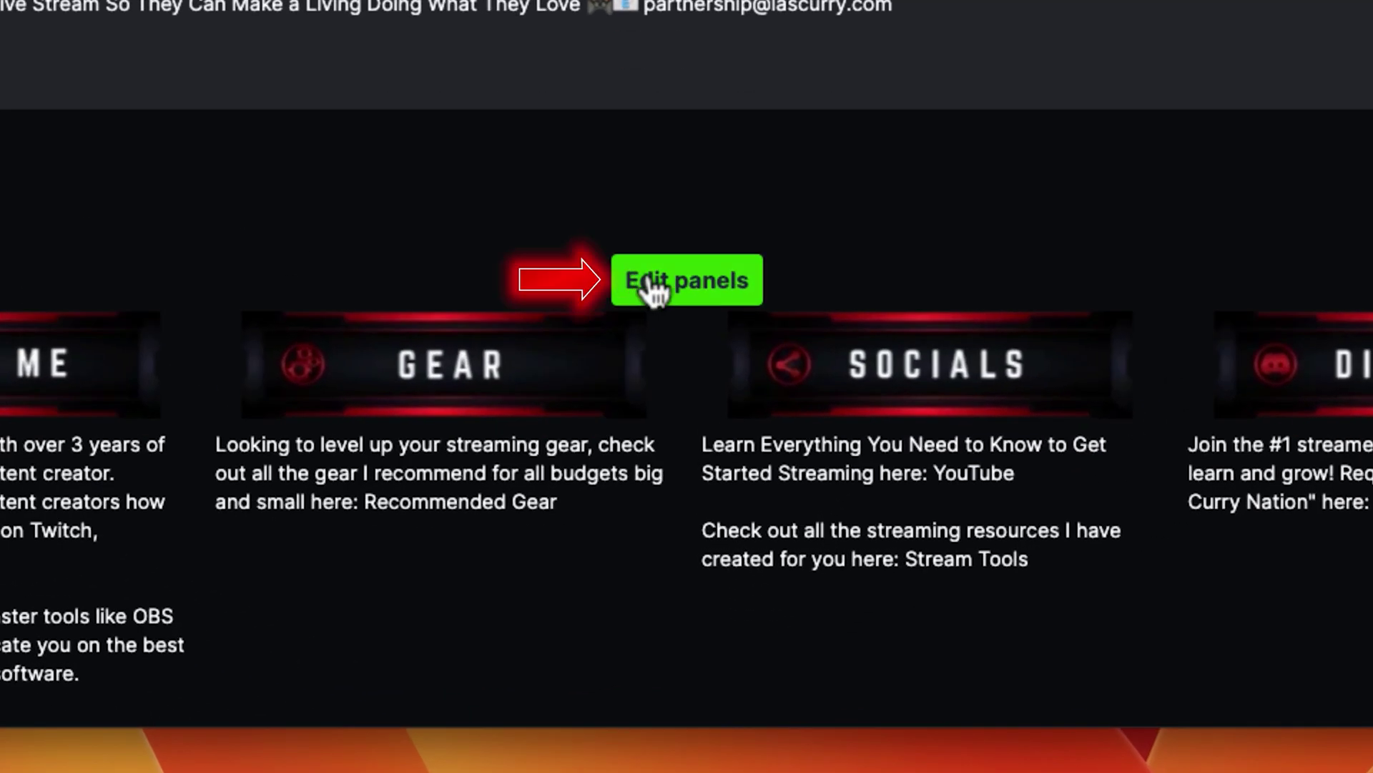
# Step: Enter panel edit mode in Kick, add a blank new panel, and bring up the Stream Designz Twitch Panels page
pyautogui.click(651, 286)
pyautogui.scroll(-2, 608, 504)
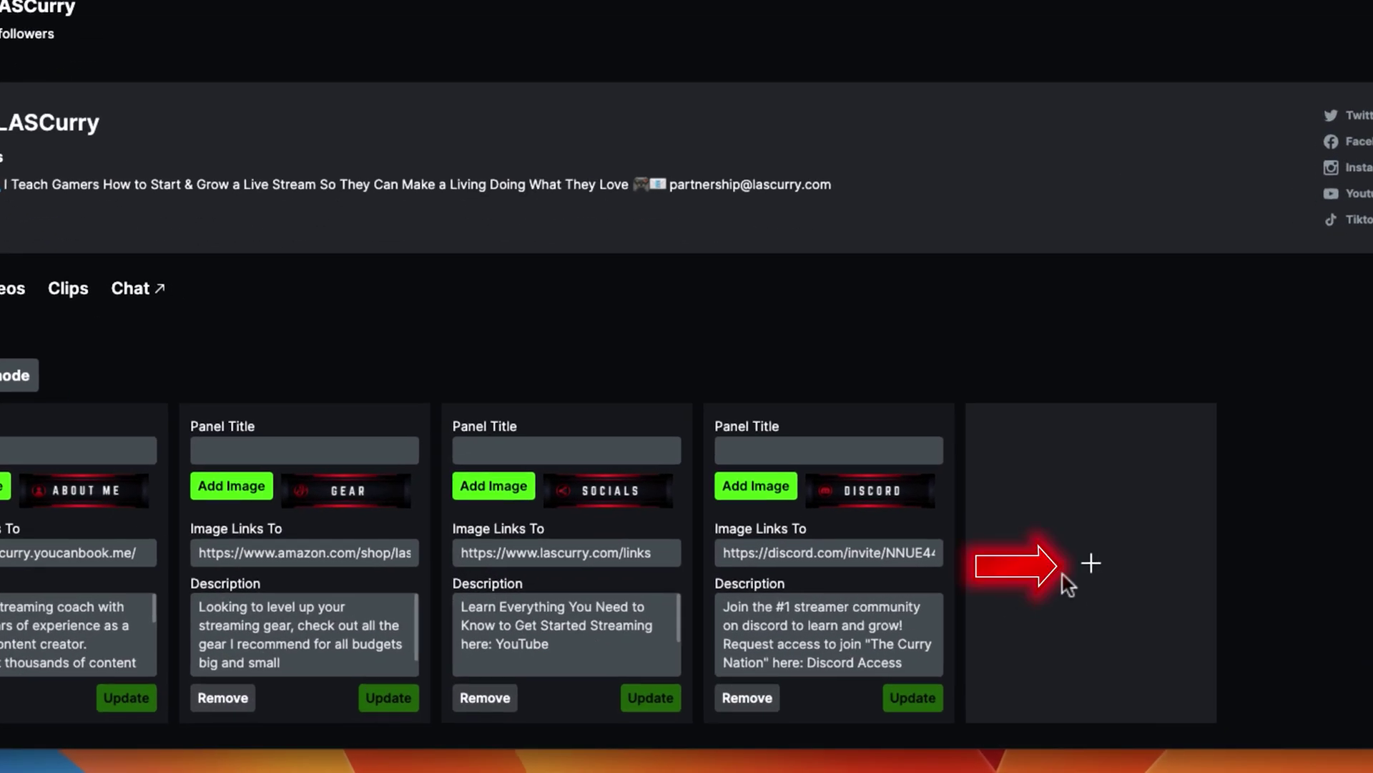
pyautogui.click(1084, 575)
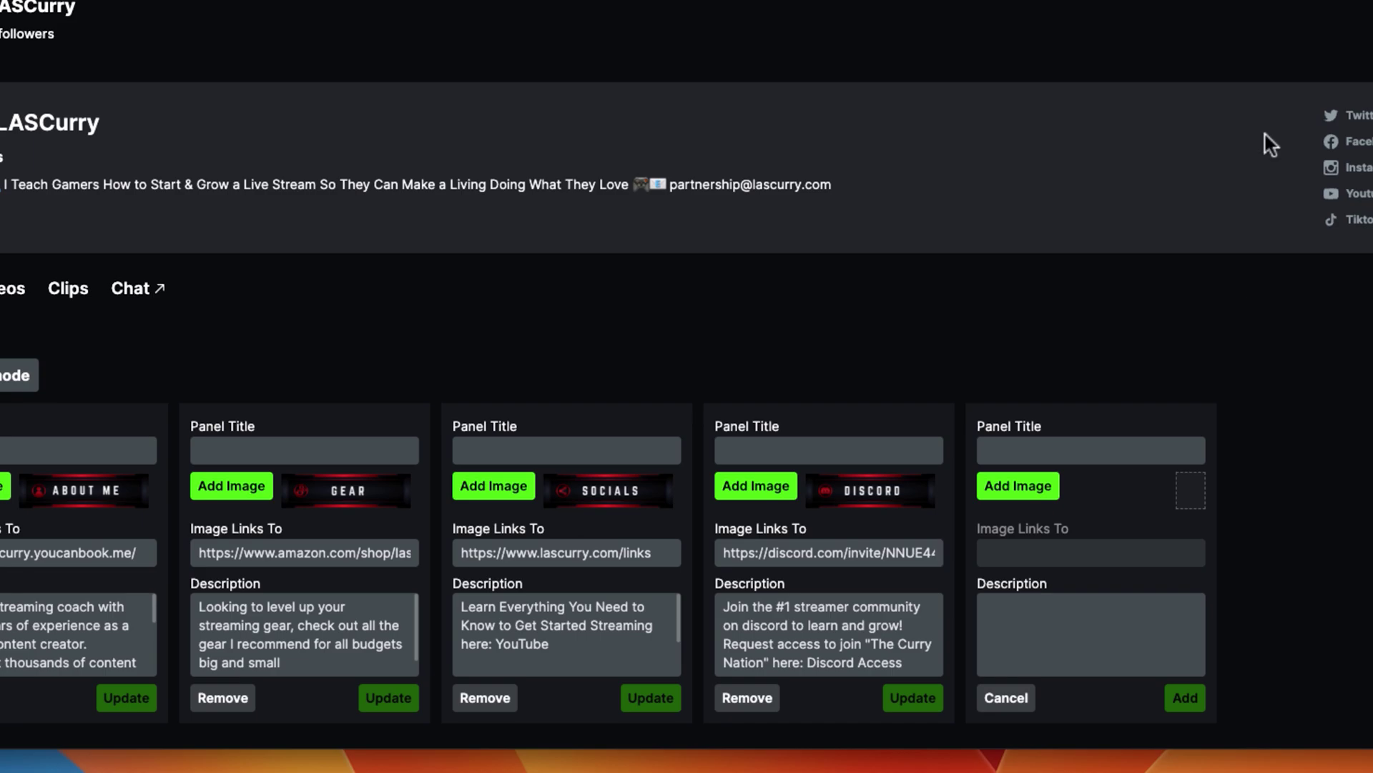
pyautogui.click(1036, 49)
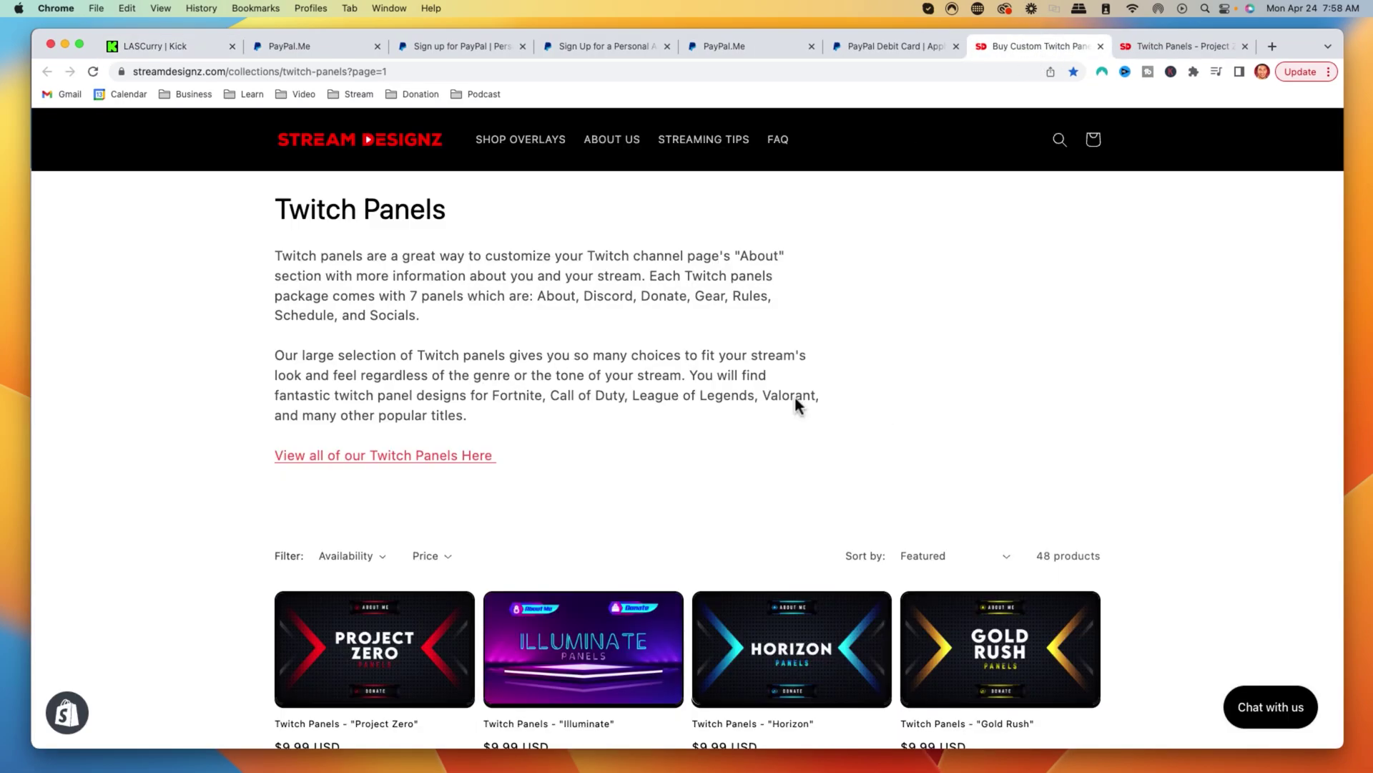
# Step: Enlarge the Project Zero panel preview showing its DONATE panel, then return to Kick's panel editor
pyautogui.scroll(-2, 706, 484)
pyautogui.scroll(-1, 670, 466)
pyautogui.scroll(-5, 671, 478)
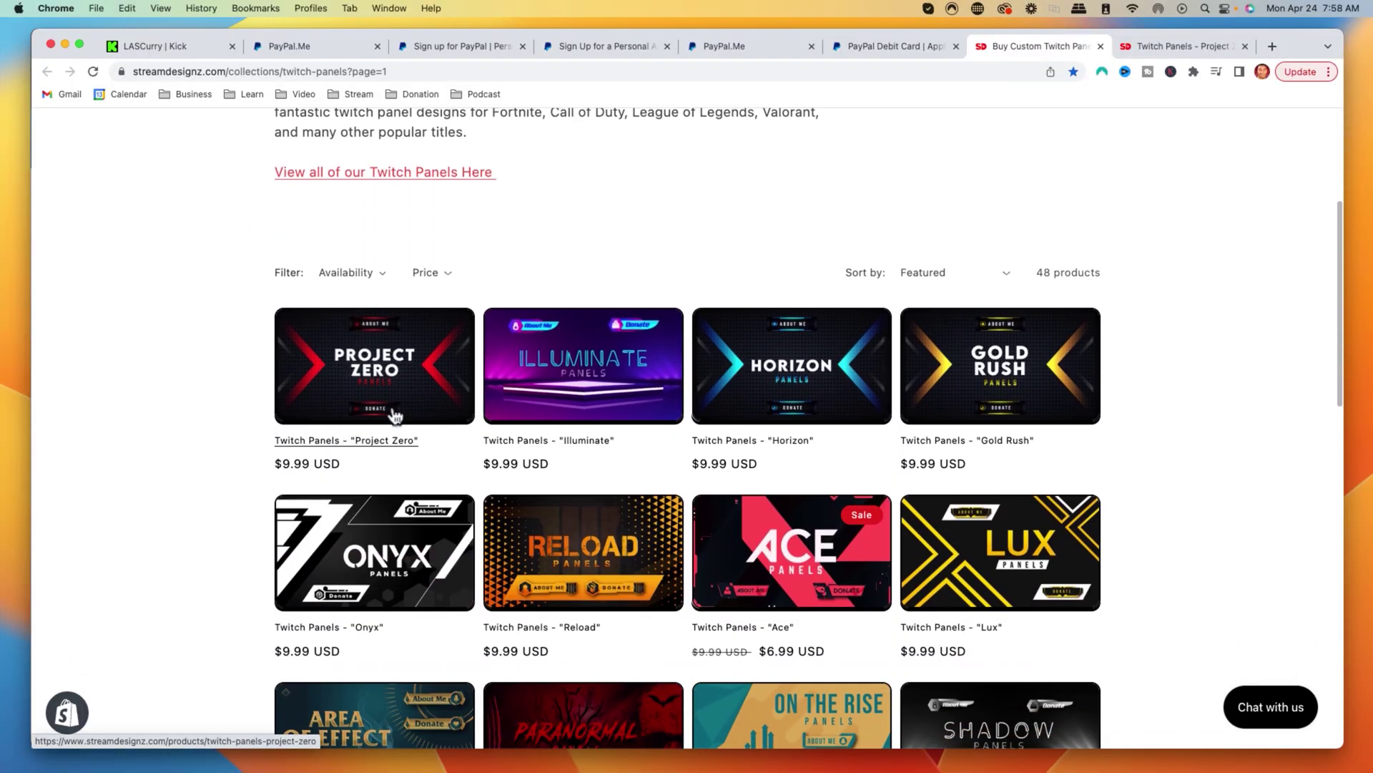
pyautogui.click(1151, 44)
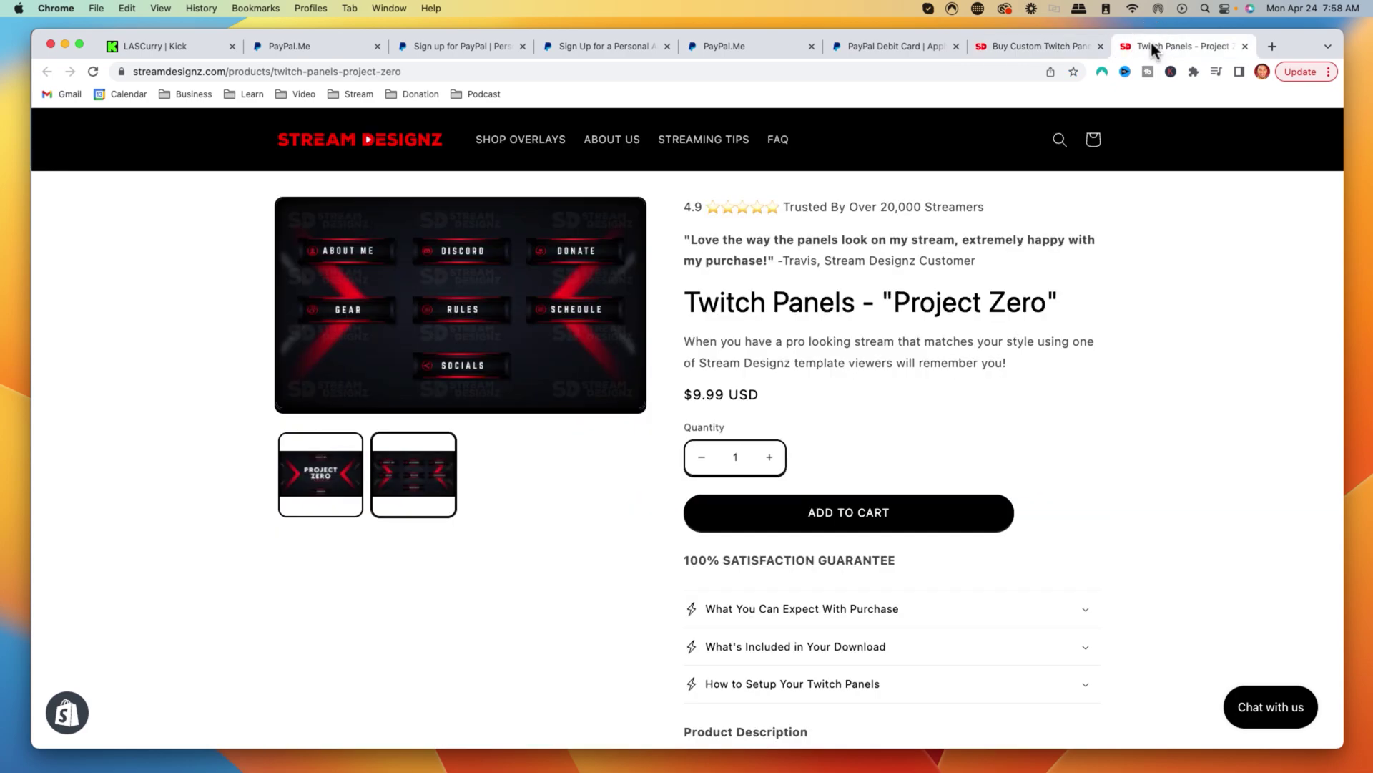
pyautogui.click(507, 333)
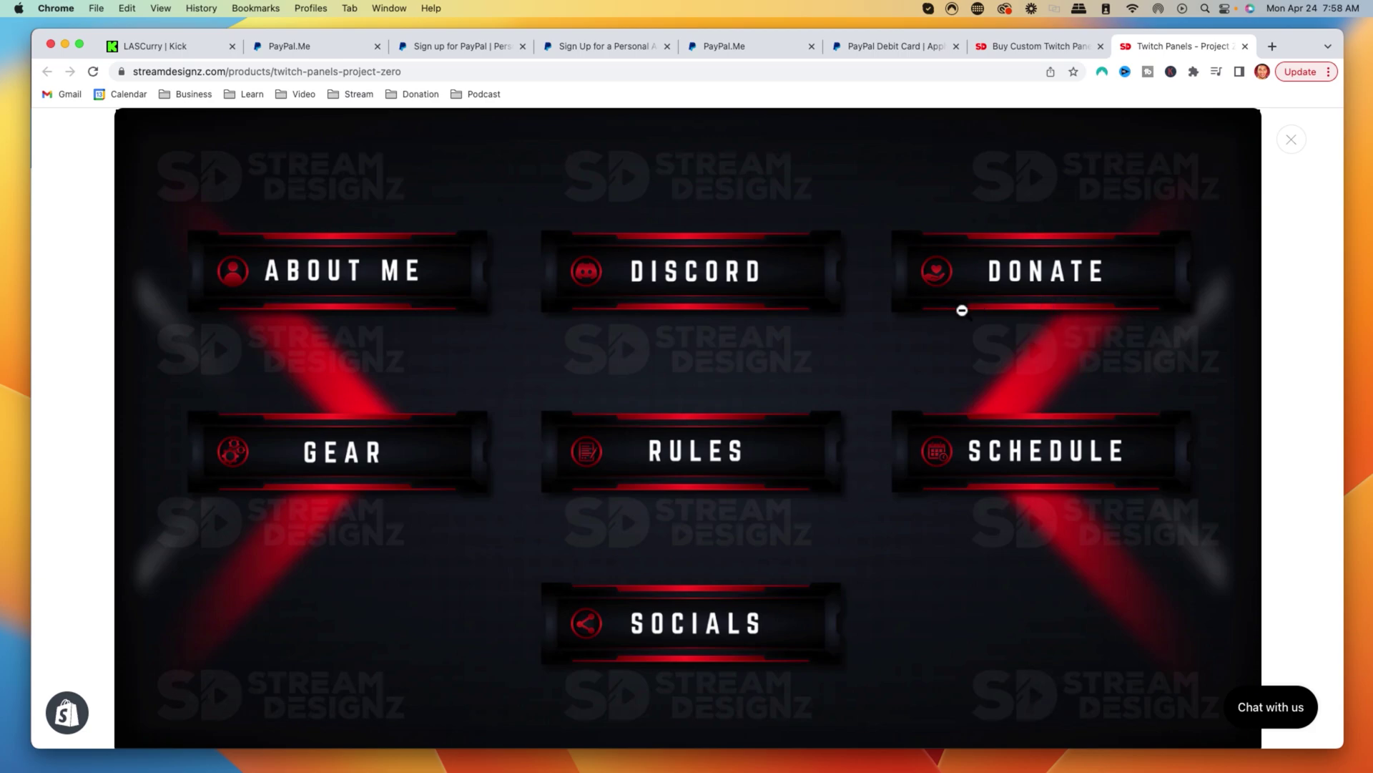
pyautogui.click(158, 46)
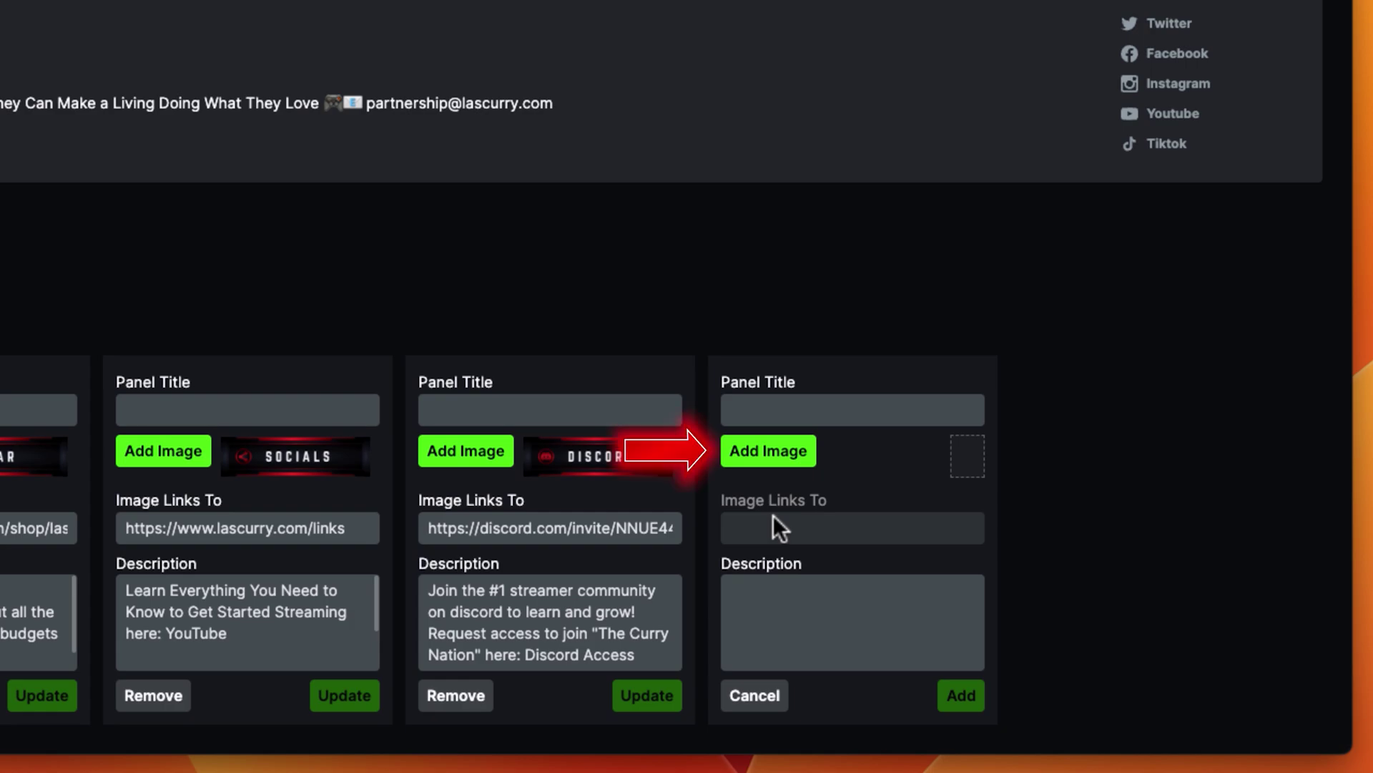
# Step: Upload Donate.png from the Twitch Panels folder as the new panel's image and save the crop
pyautogui.click(790, 457)
pyautogui.click(690, 386)
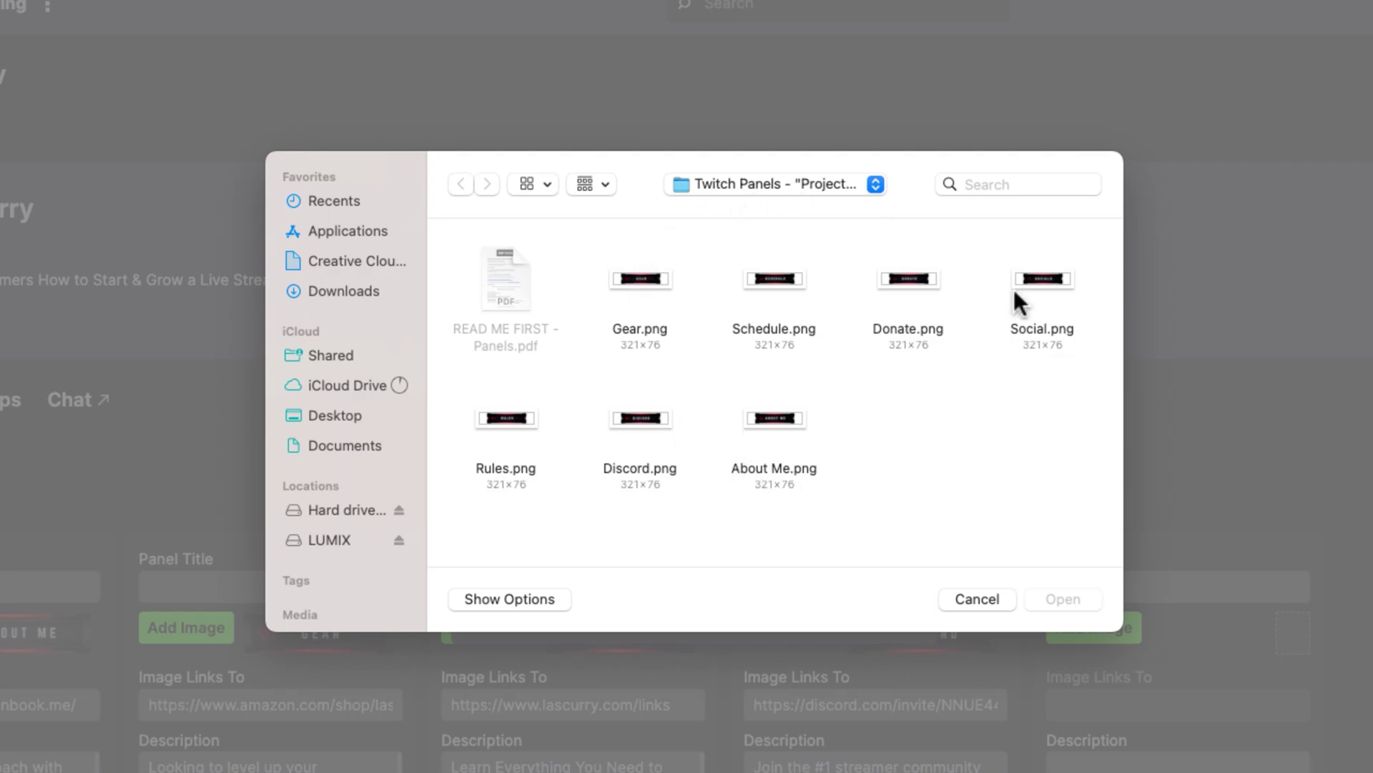
pyautogui.click(913, 277)
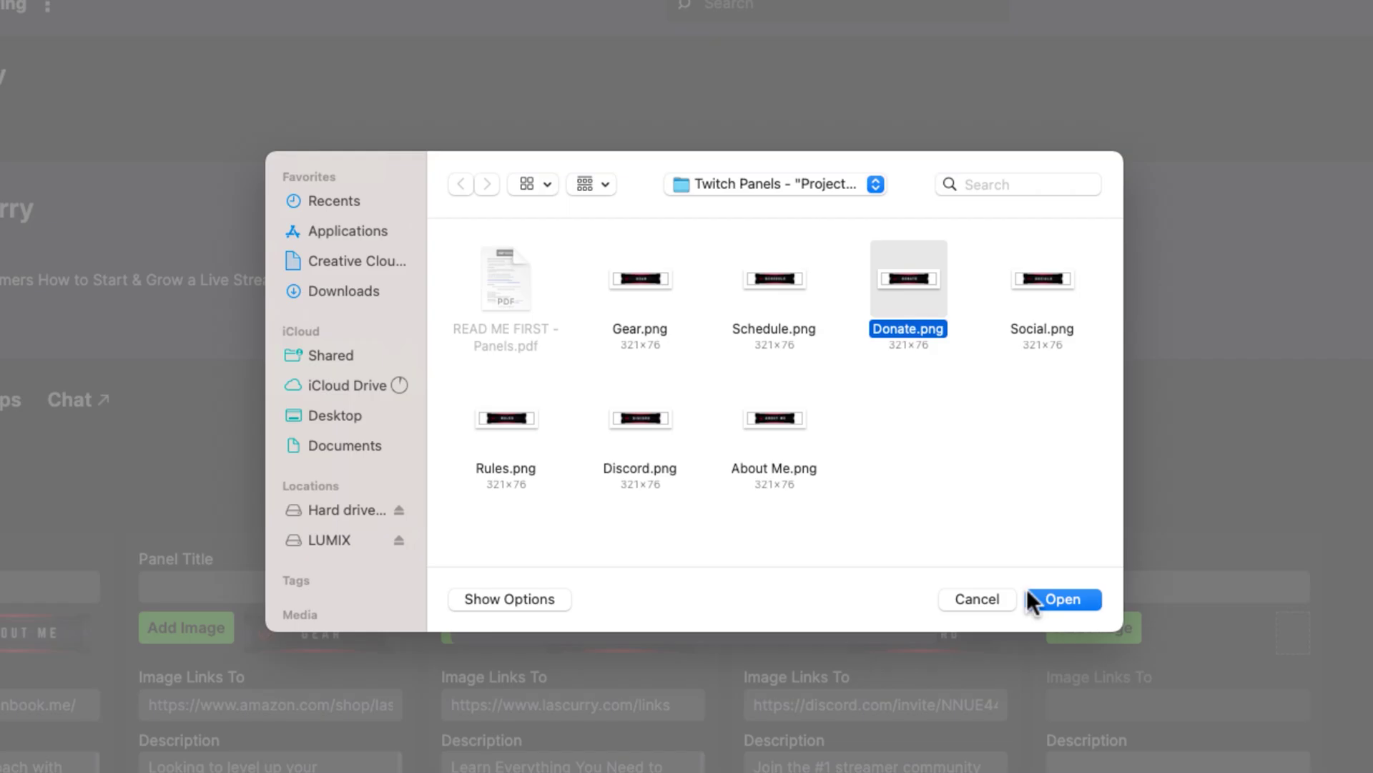
pyautogui.click(1057, 602)
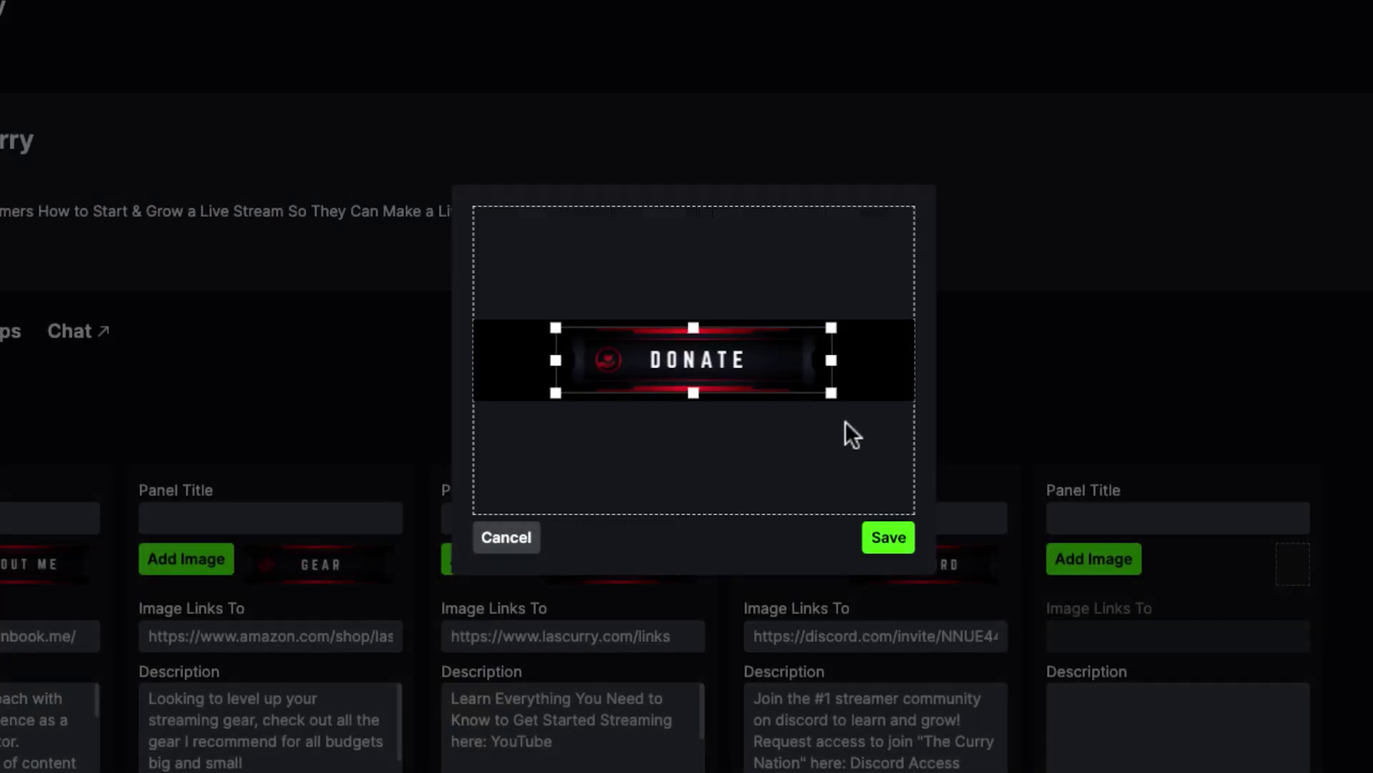
pyautogui.click(887, 538)
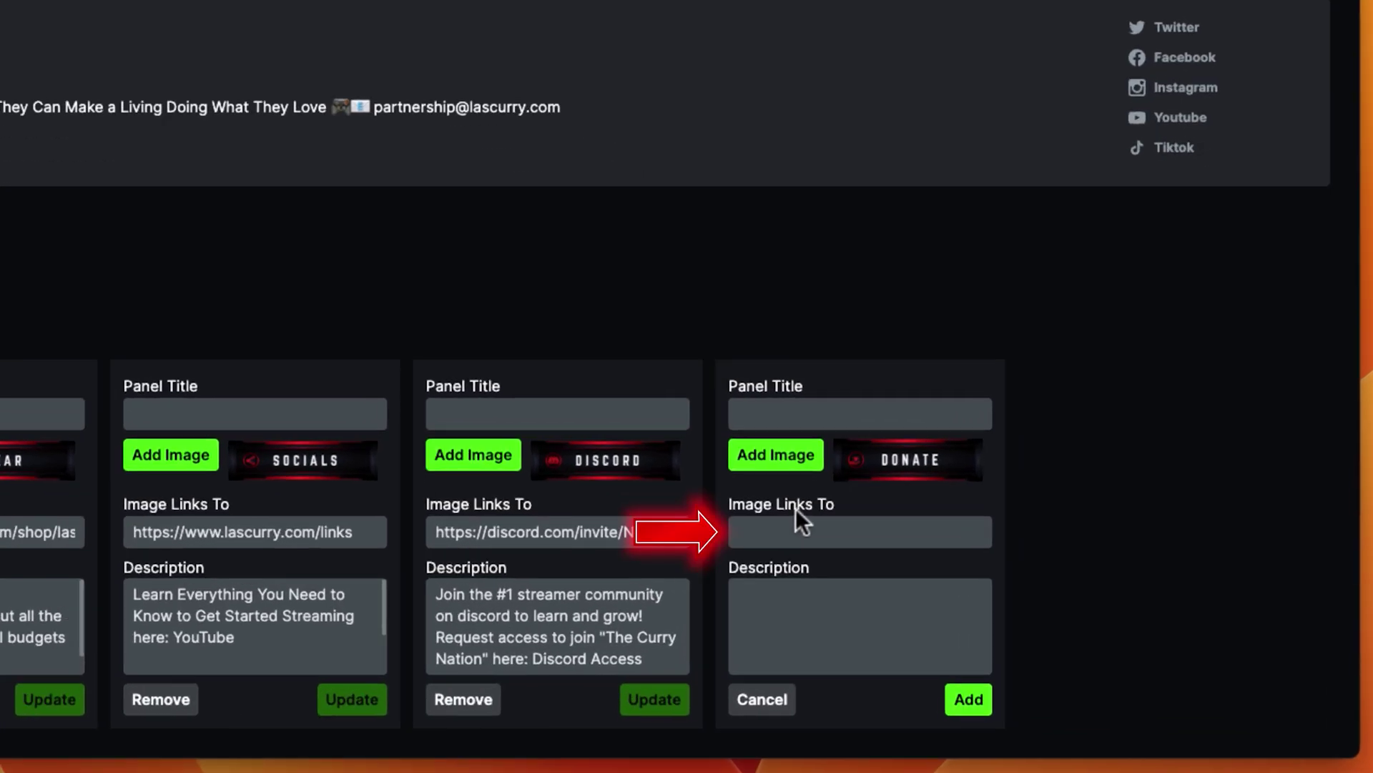
# Step: Paste the PayPal.Me link, write a donations-appreciated-but-never-required thank-you description, and add the DONATE panel
pyautogui.click(788, 537)
pyautogui.hotkey('ctrl', 'v')
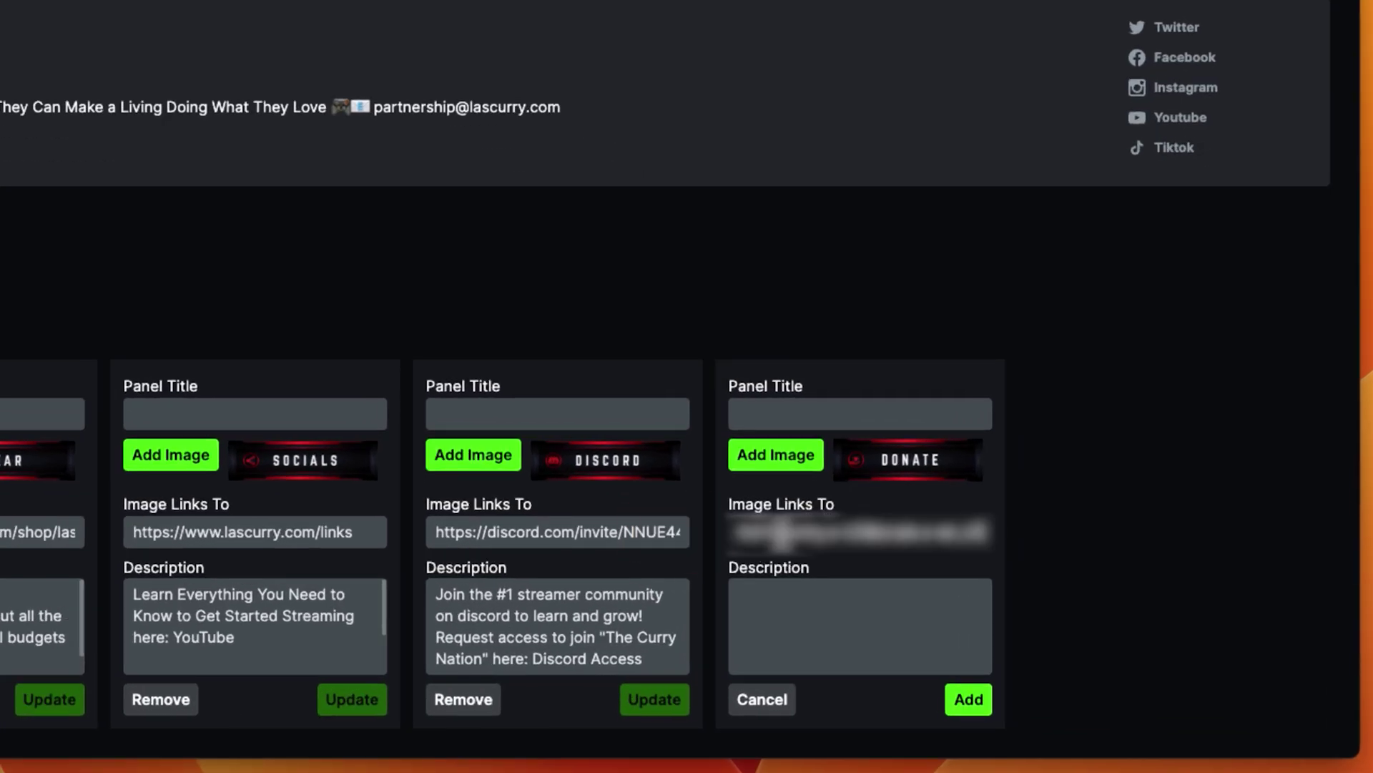
pyautogui.click(830, 590)
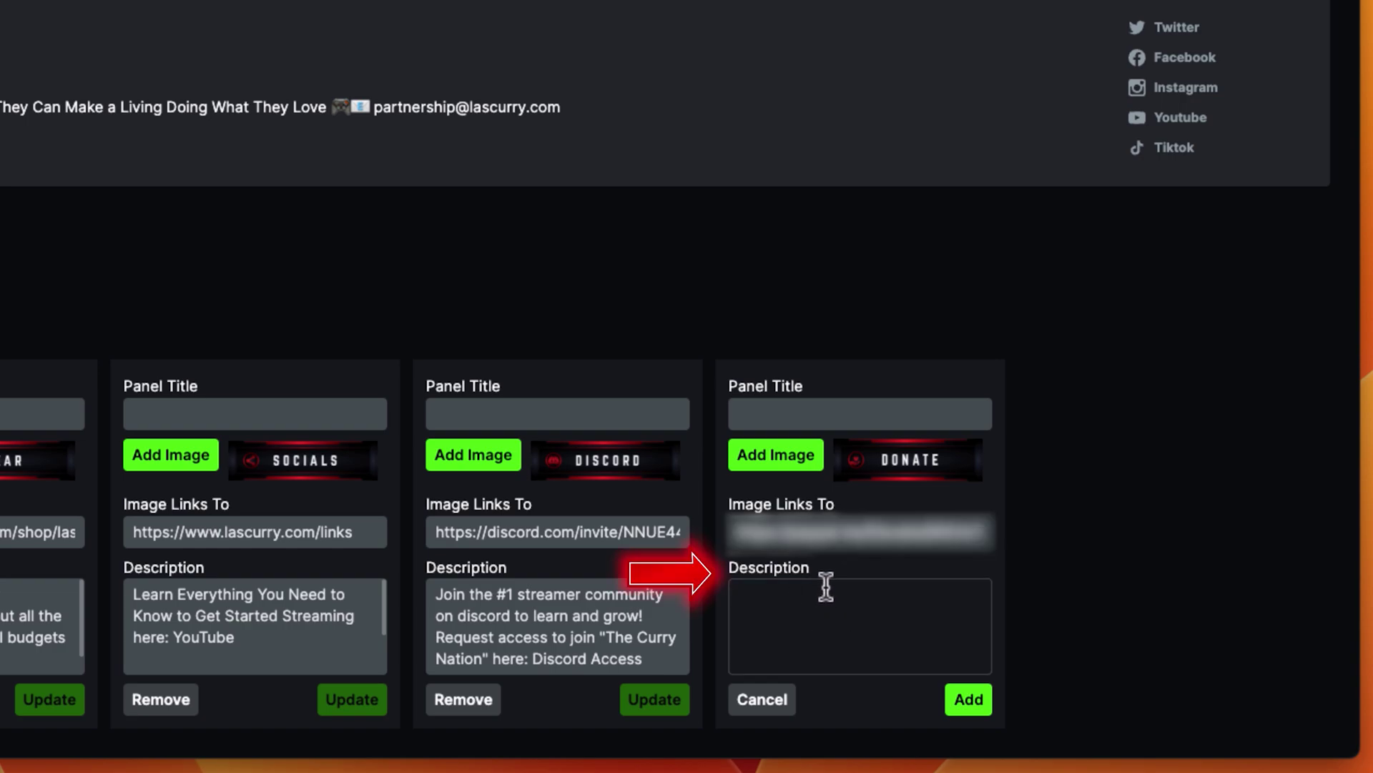
pyautogui.write('hank you for supporting my')
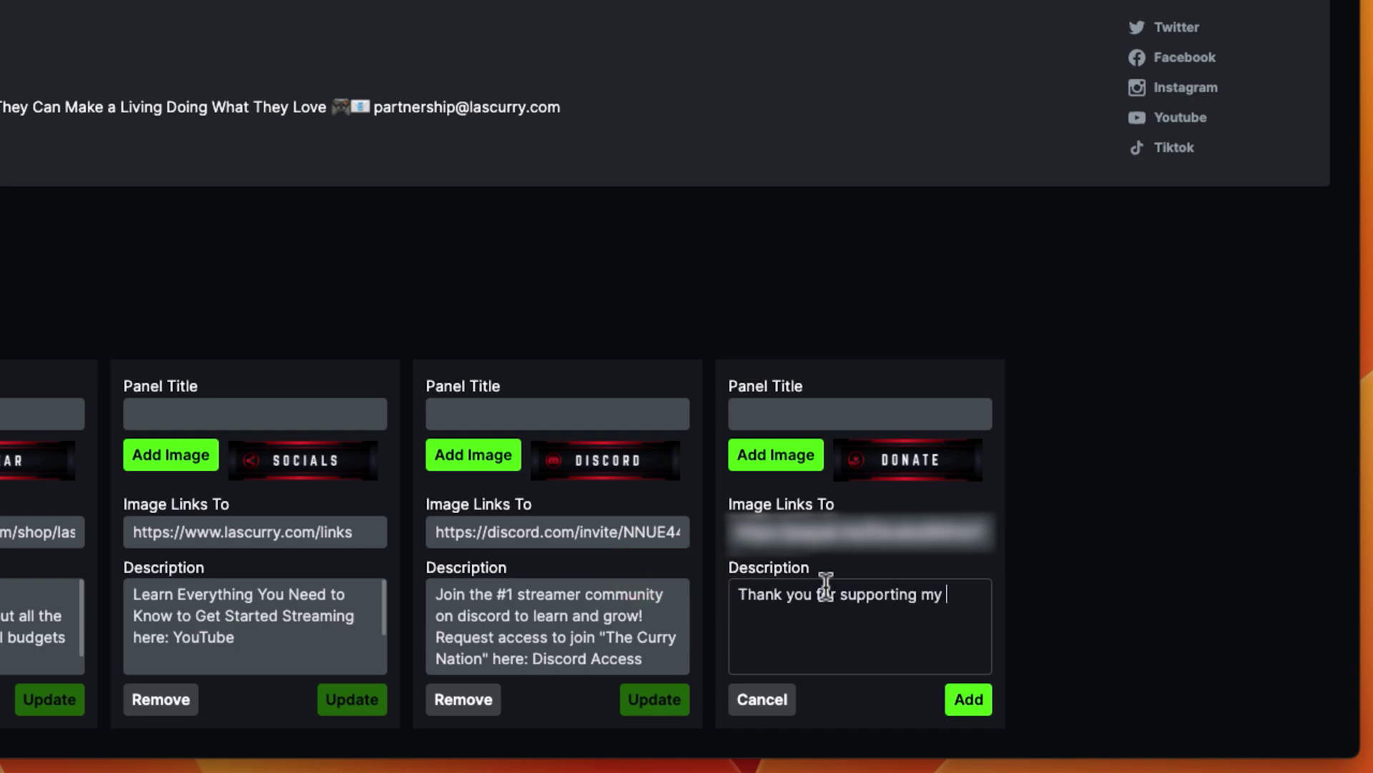
pyautogui.write('a.')
pyautogui.press('BackSpace')
pyautogui.write('m. Donations ar')
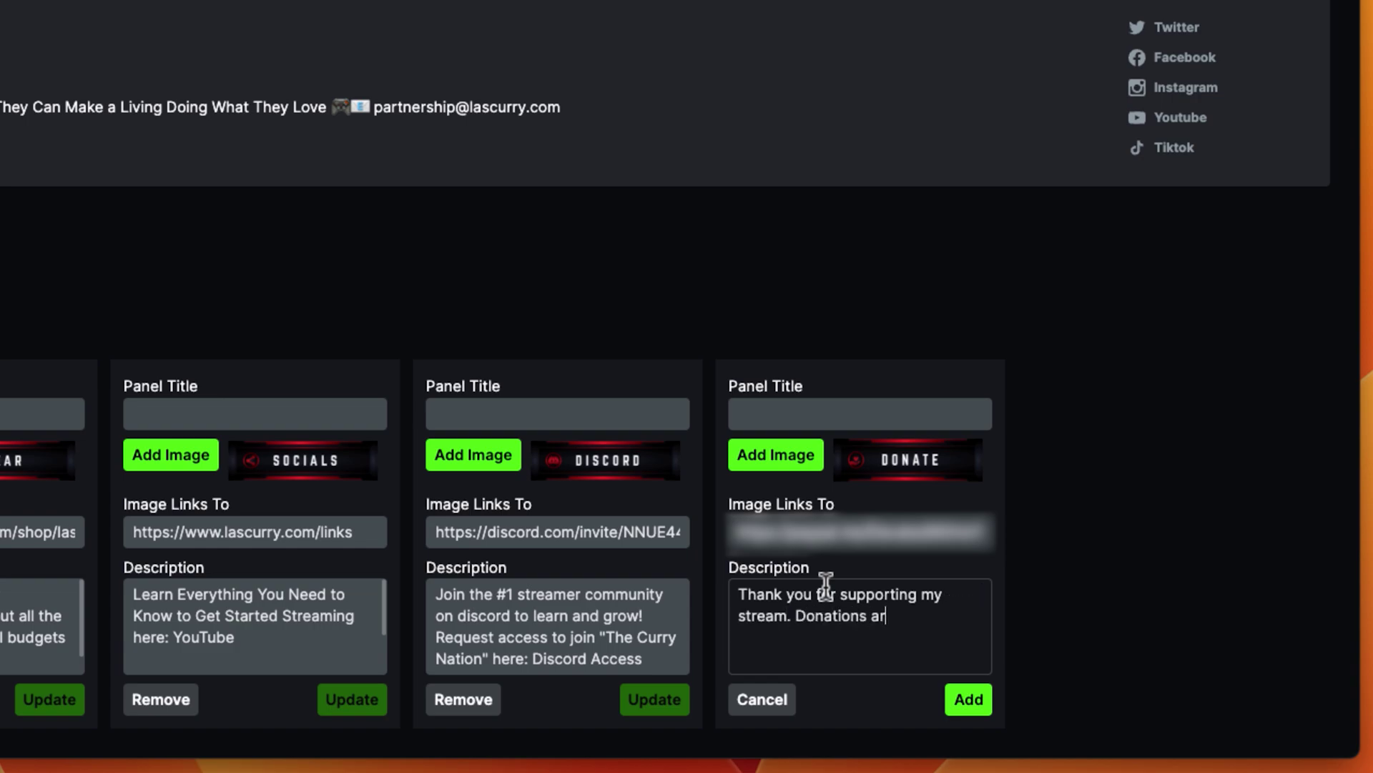
pyautogui.write('ited but never required')
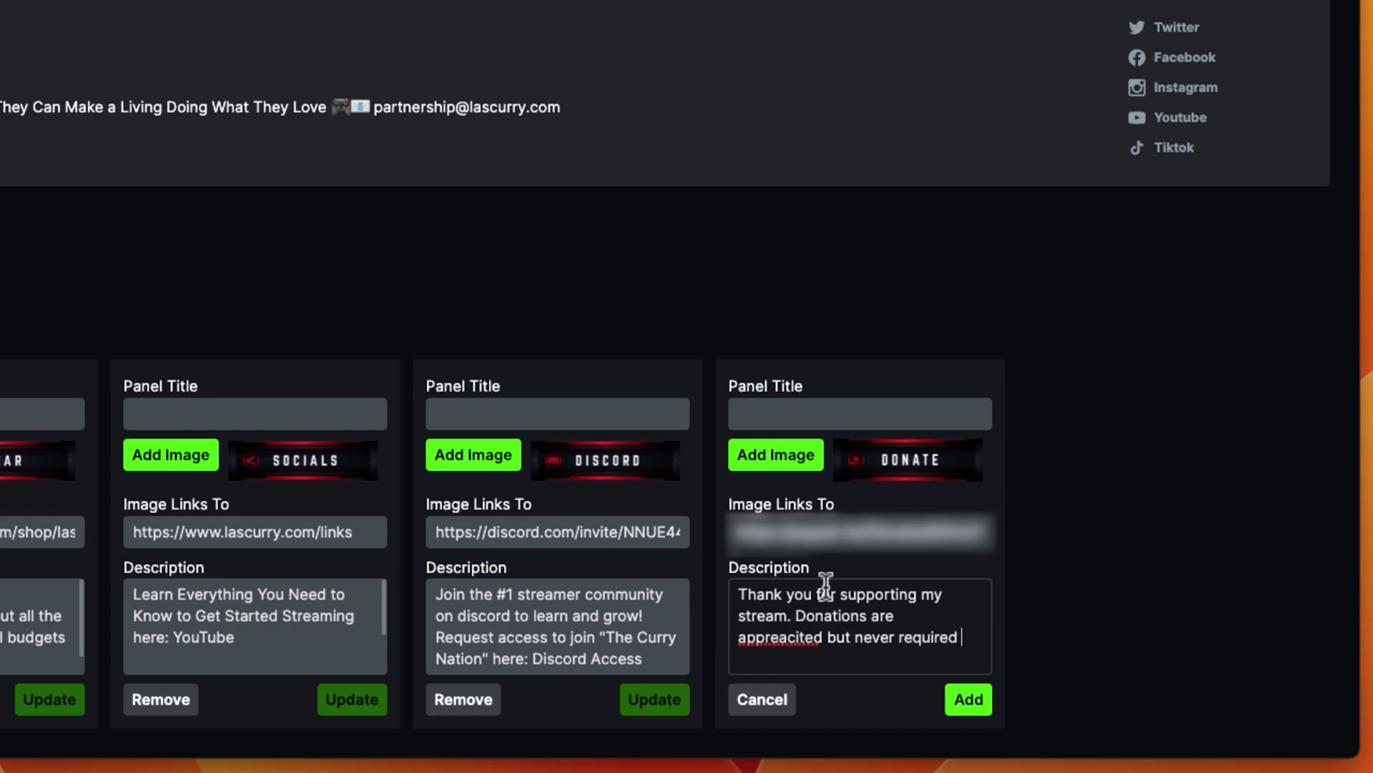
pyautogui.click(963, 699)
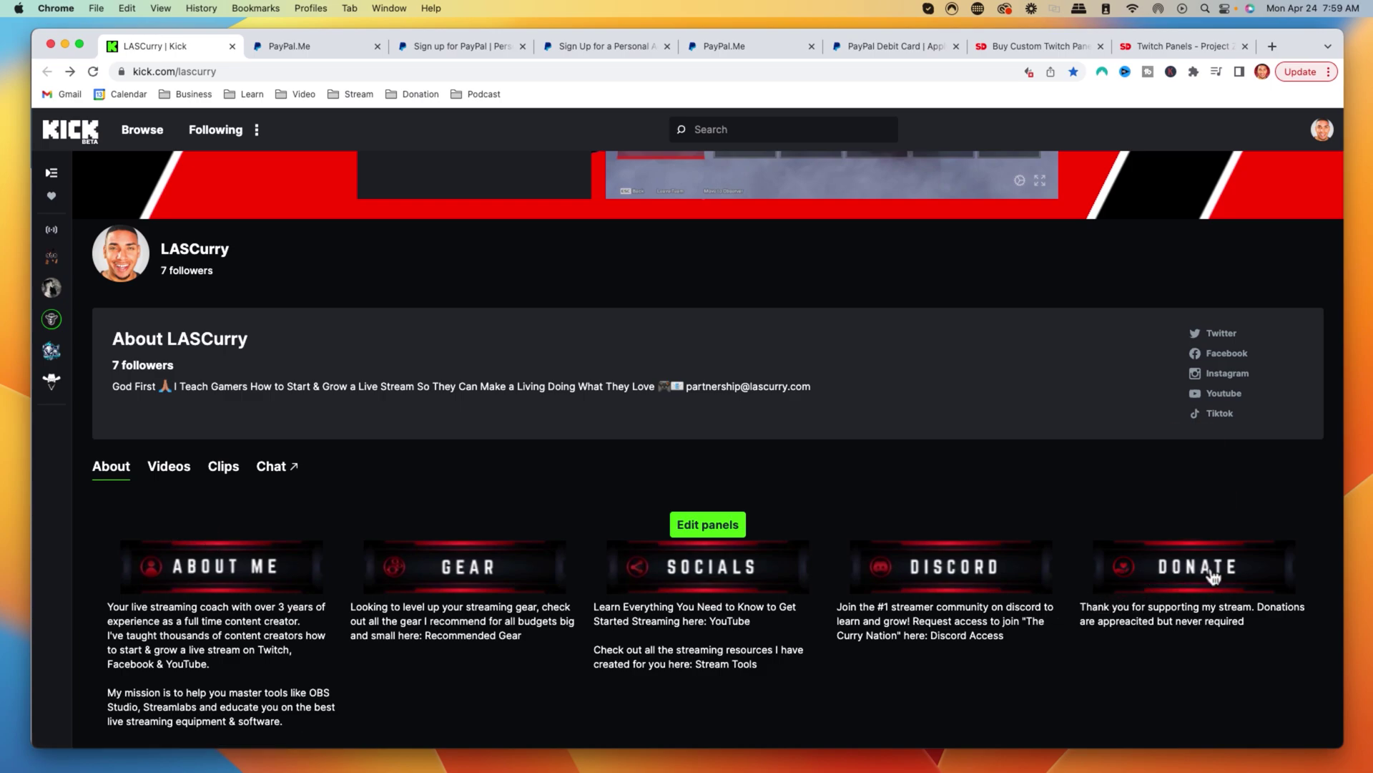
# Step: Open the DONATE panel's link in an Incognito window to confirm it reaches PayPal.Me, then view the PayPal Debit Card page
pyautogui.rightClick(1202, 582)
pyautogui.click(1119, 560)
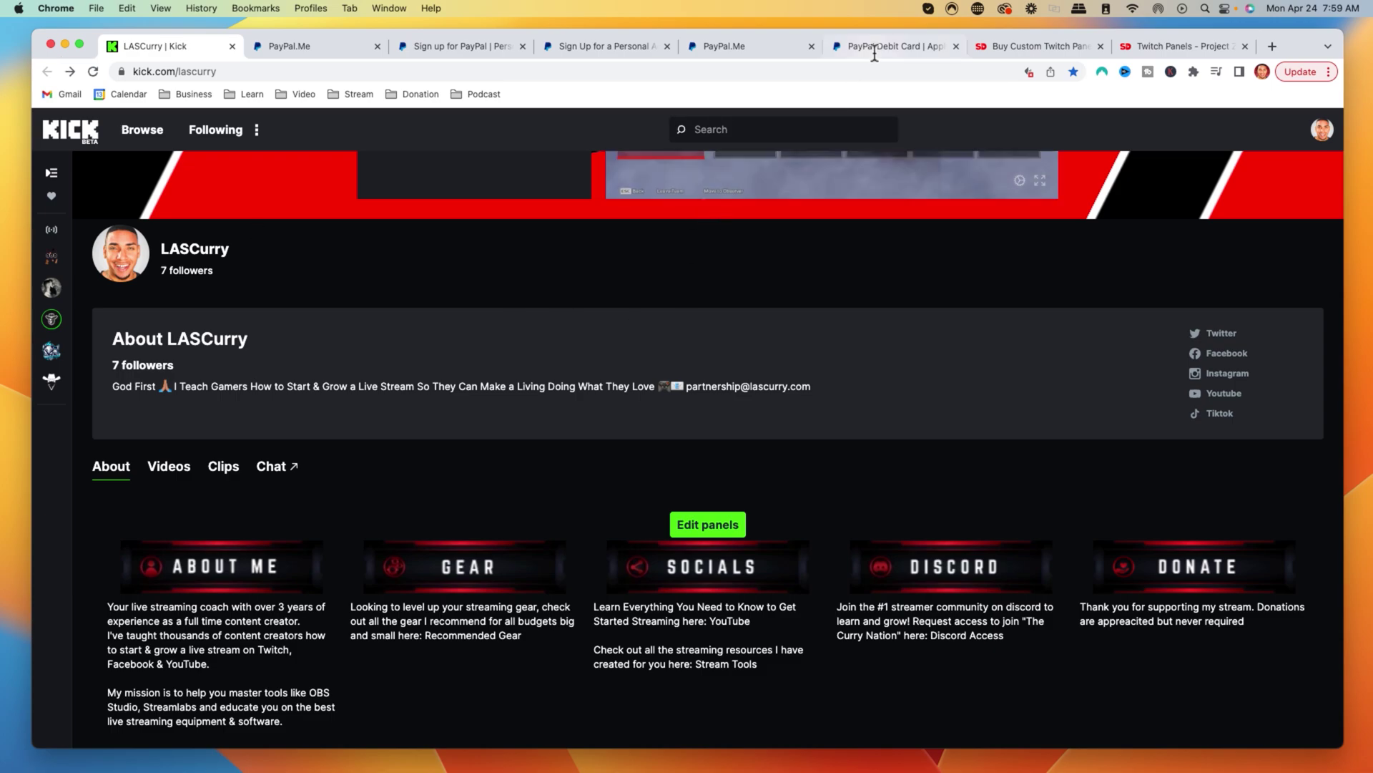
pyautogui.click(848, 50)
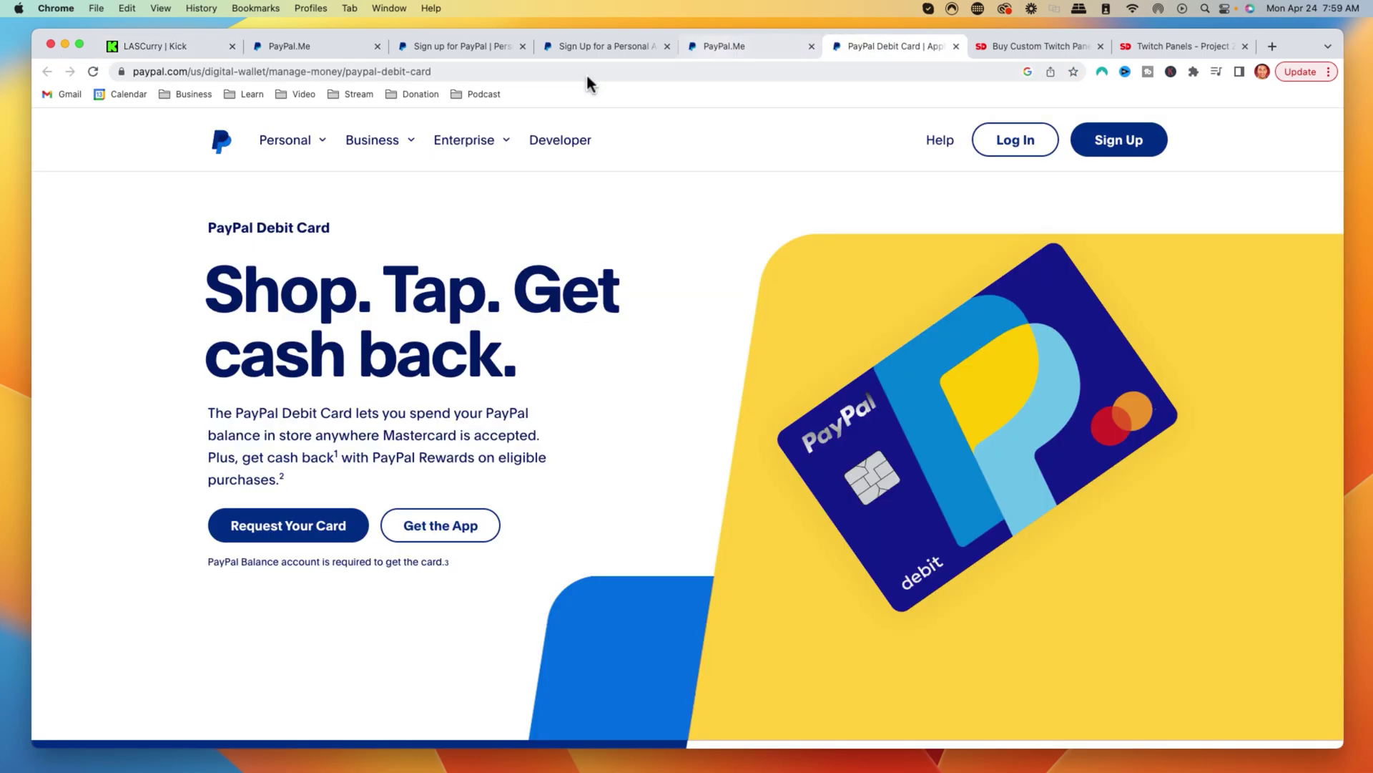